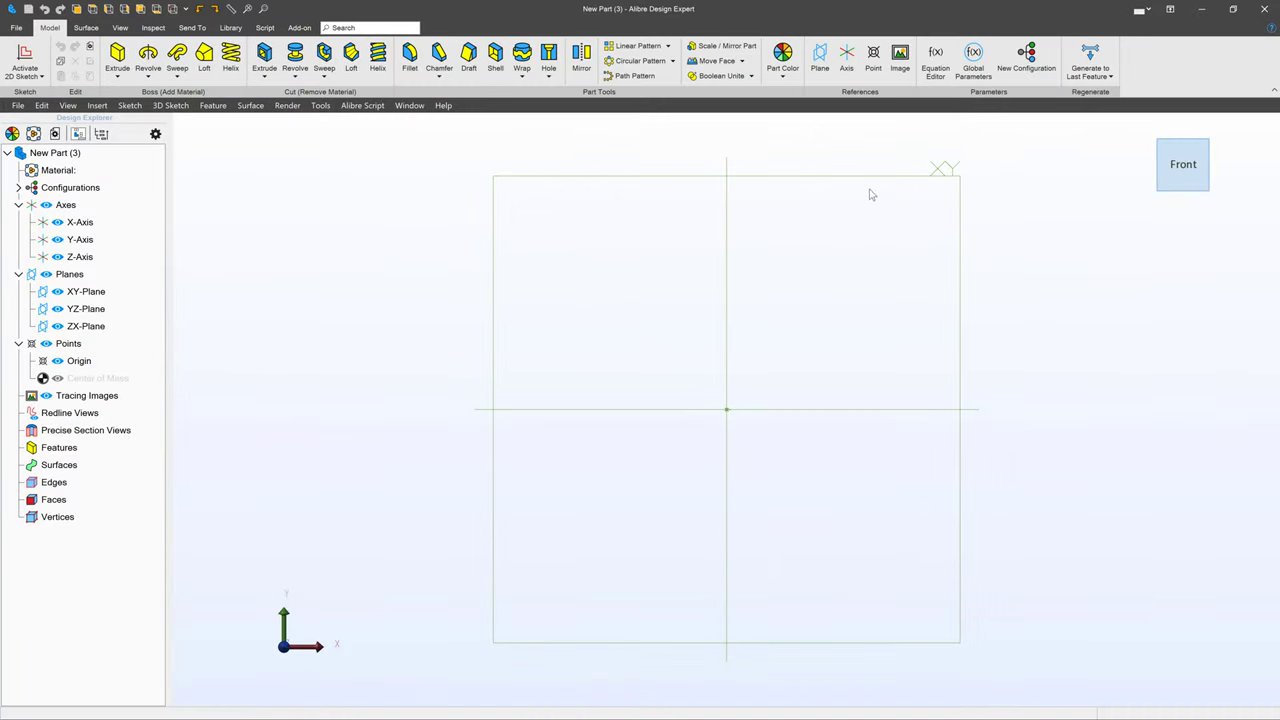
# Start a sketch on the XY-Plane and draw a circle centred on the origin
pyautogui.click(872, 194)
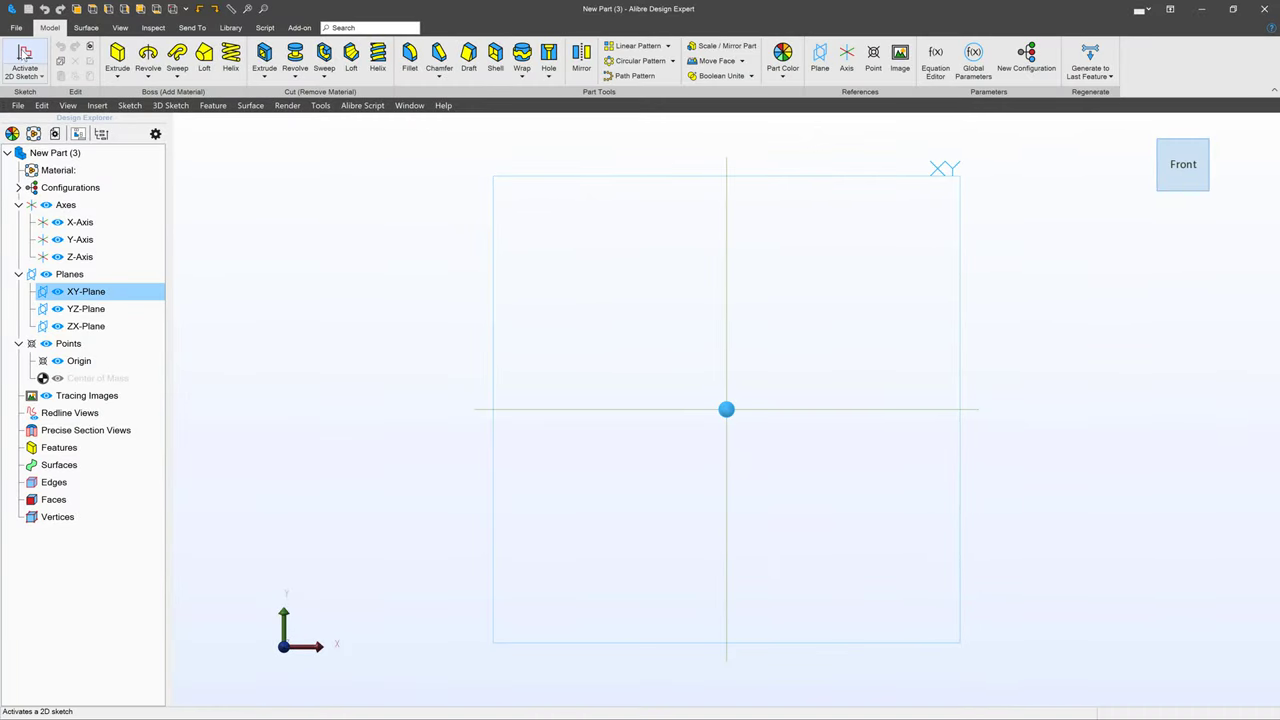
pyautogui.click(24, 54)
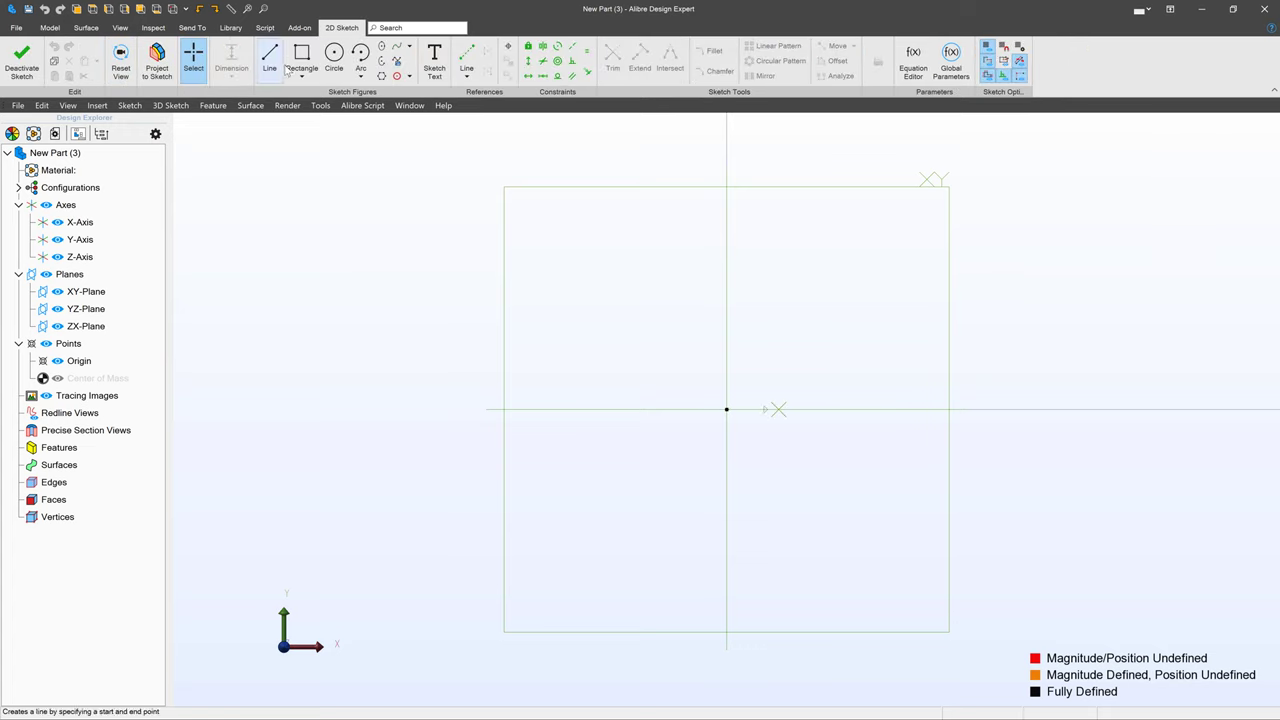
pyautogui.click(334, 56)
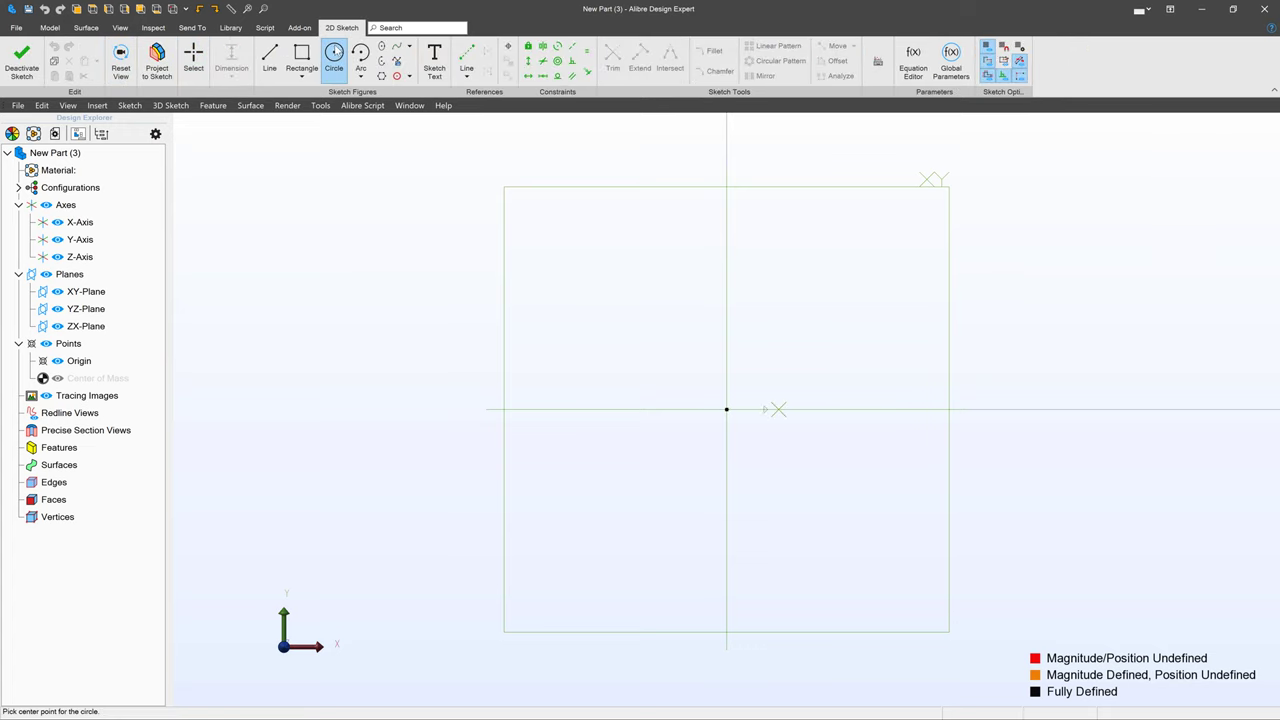
pyautogui.click(727, 410)
pyautogui.click(783, 381)
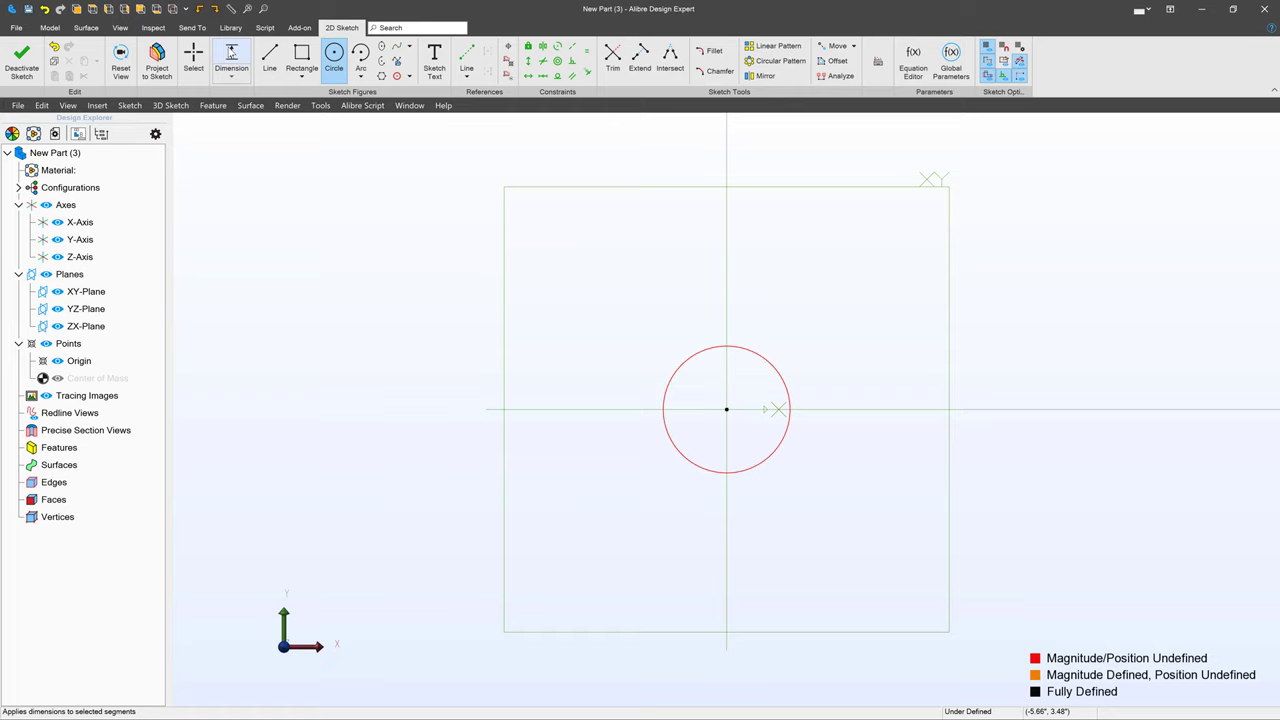
# Dimension the circle's diameter to 0.5 inch
pyautogui.click(231, 57)
pyautogui.click(740, 349)
pyautogui.click(824, 338)
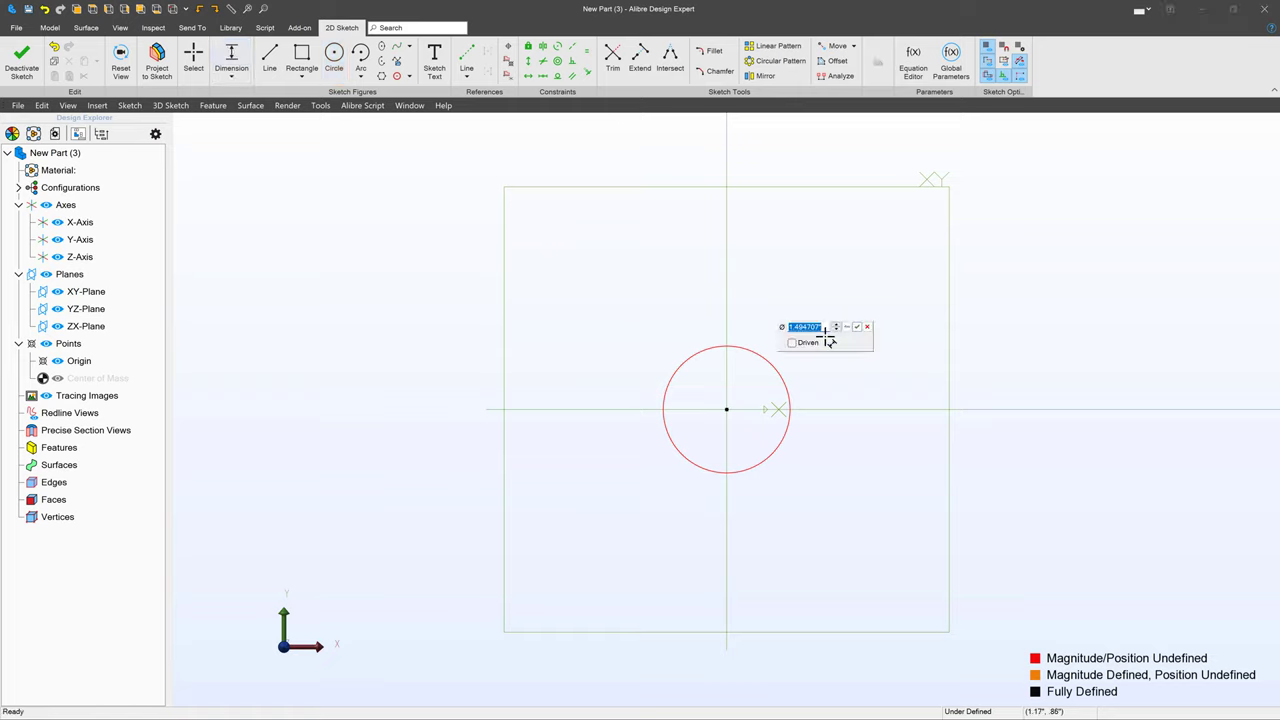
pyautogui.write('0.5')
pyautogui.press('Return')
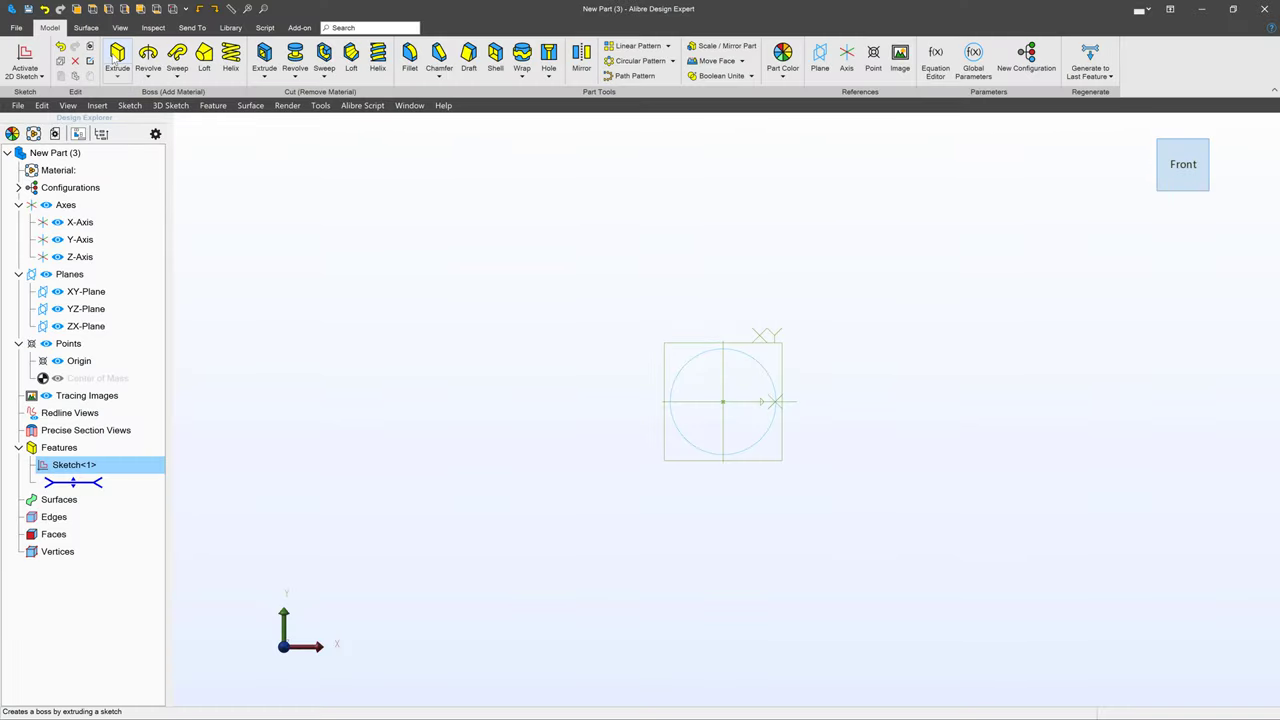
# Extrude the circle 5.000 inches into a cylinder and select its end face
pyautogui.click(117, 58)
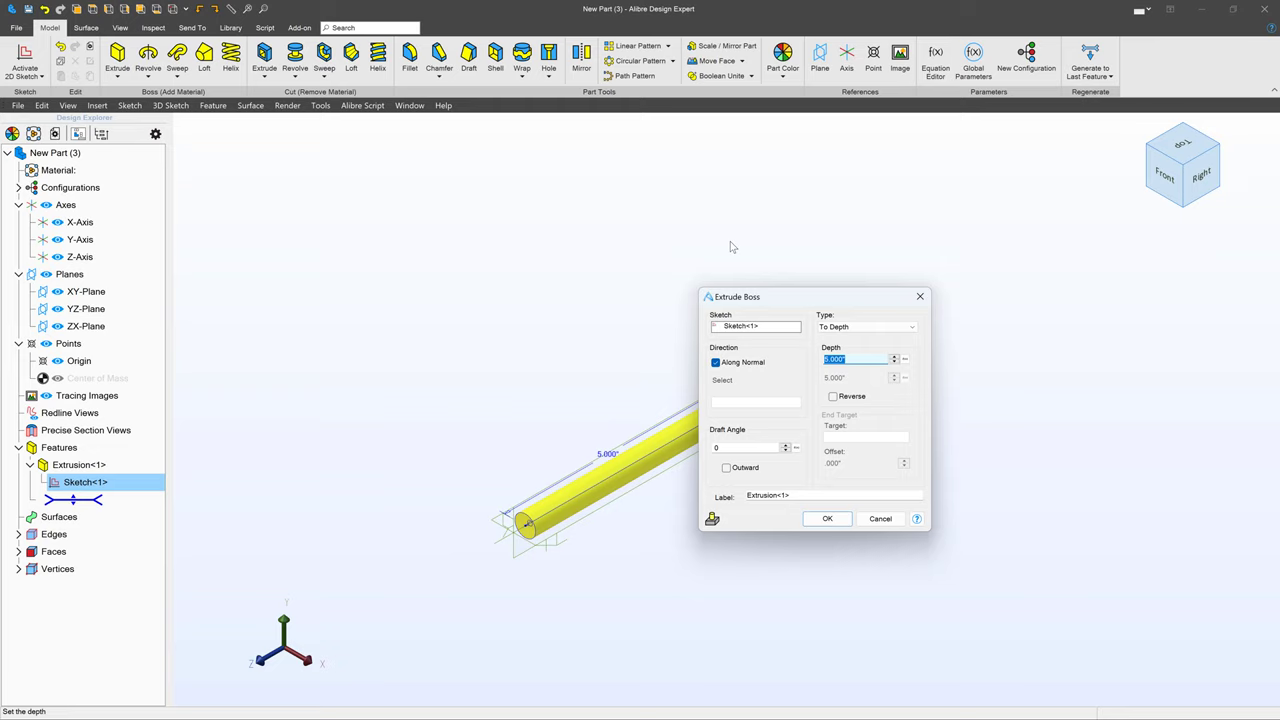
pyautogui.click(820, 520)
pyautogui.click(818, 524)
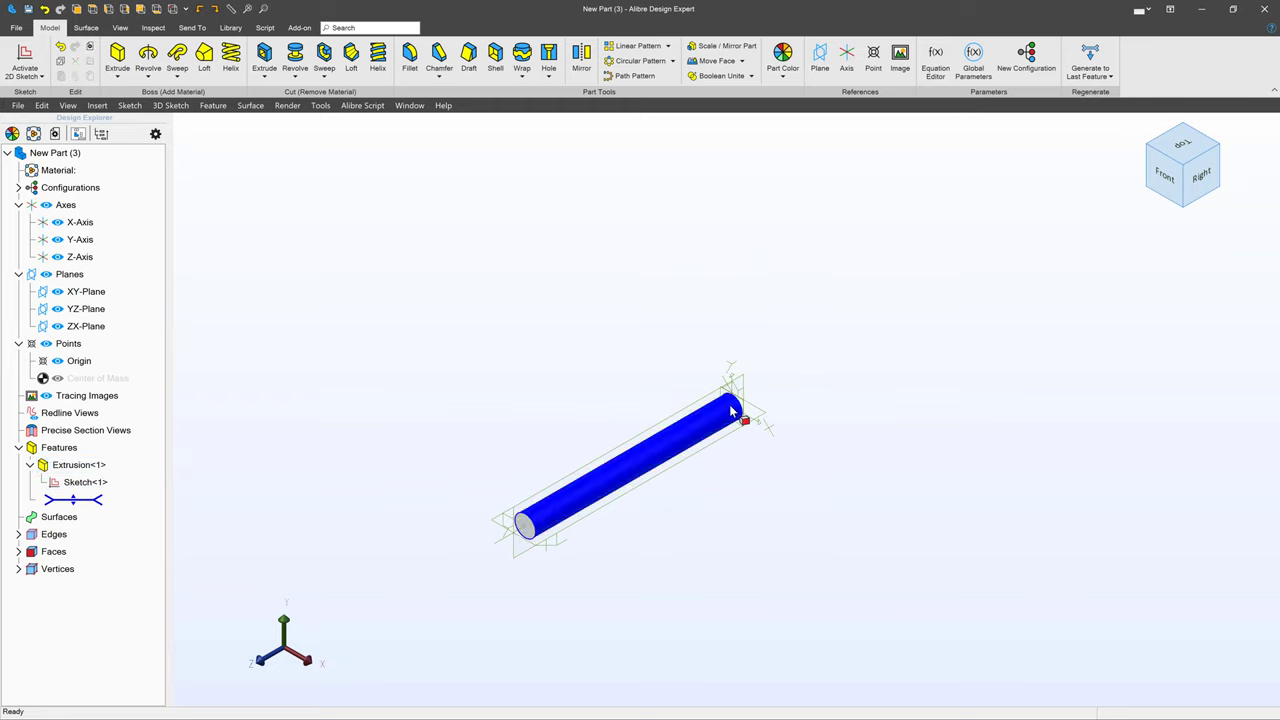
pyautogui.scroll(5, 518, 531)
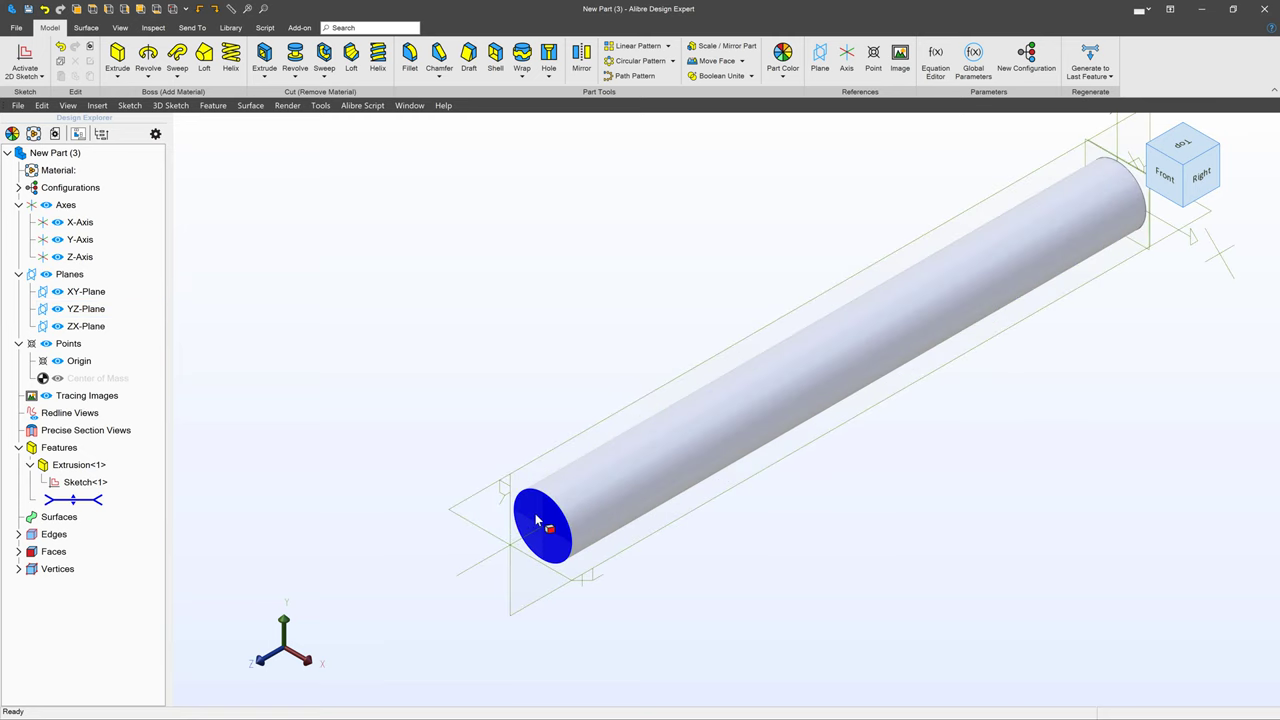
pyautogui.click(535, 513)
# Sketch a six-sided regular polygon on the end face, centred on the origin
pyautogui.click(40, 60)
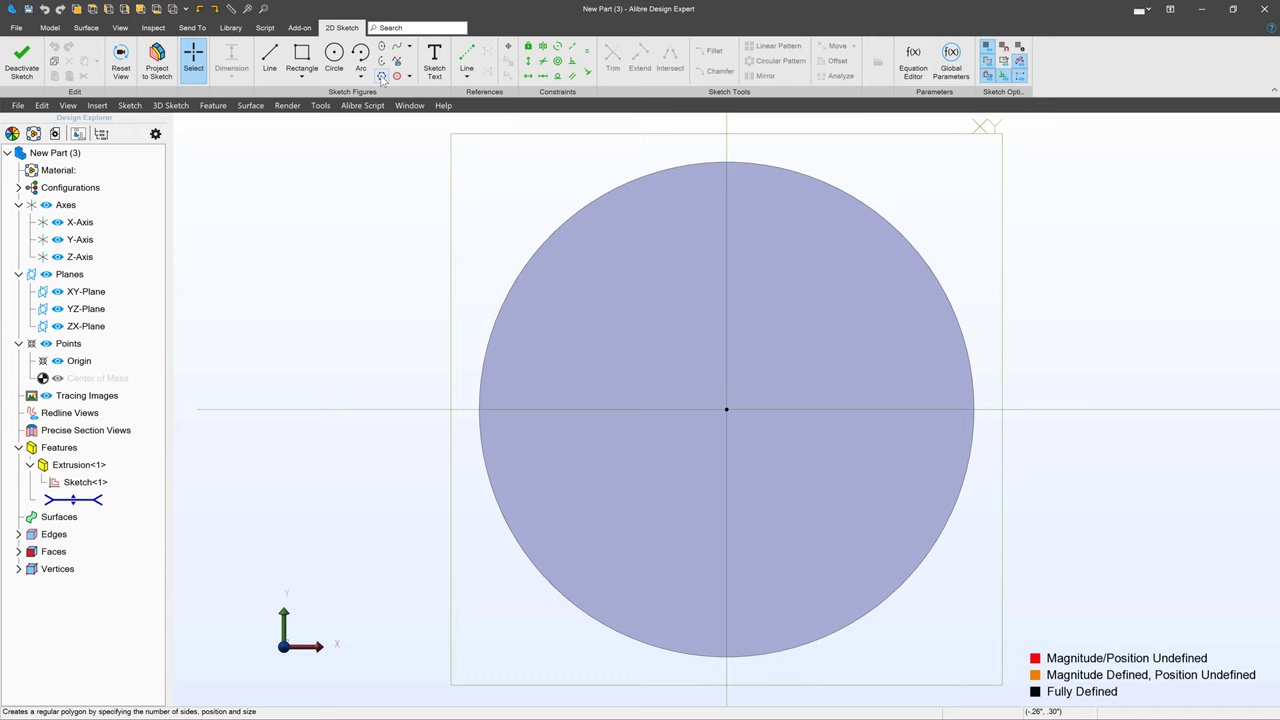
pyautogui.click(381, 76)
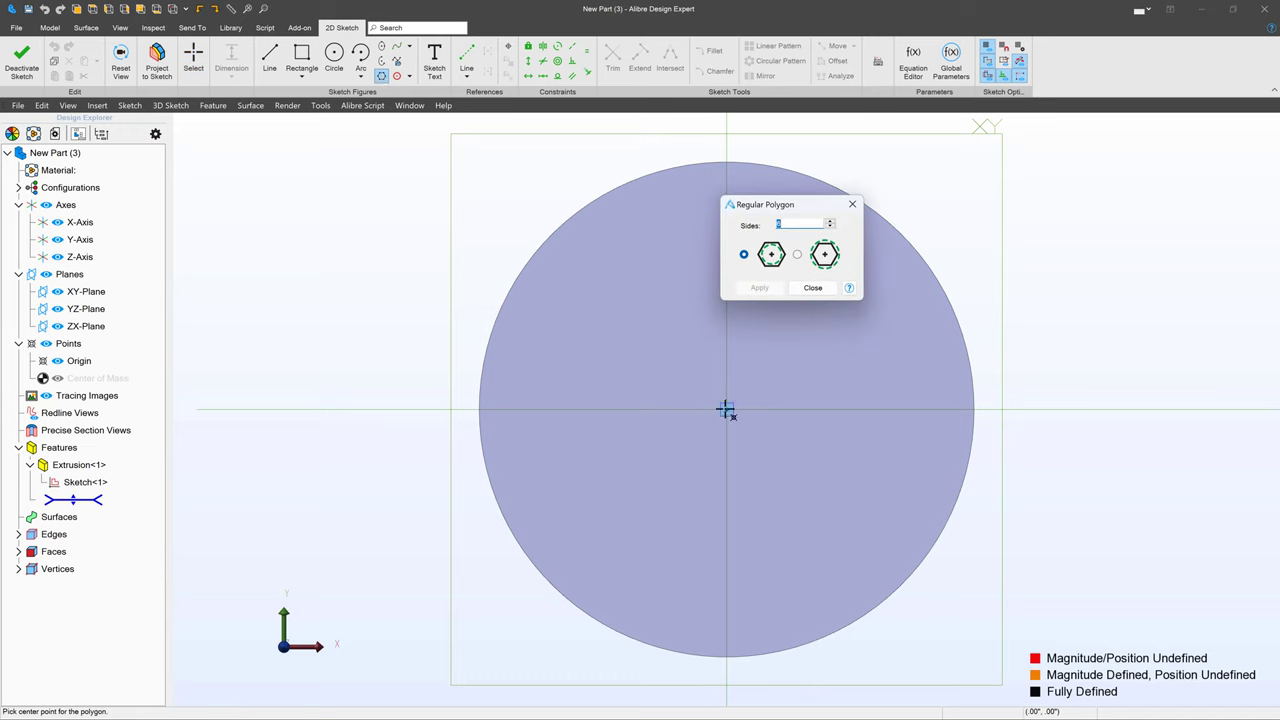
pyautogui.click(726, 410)
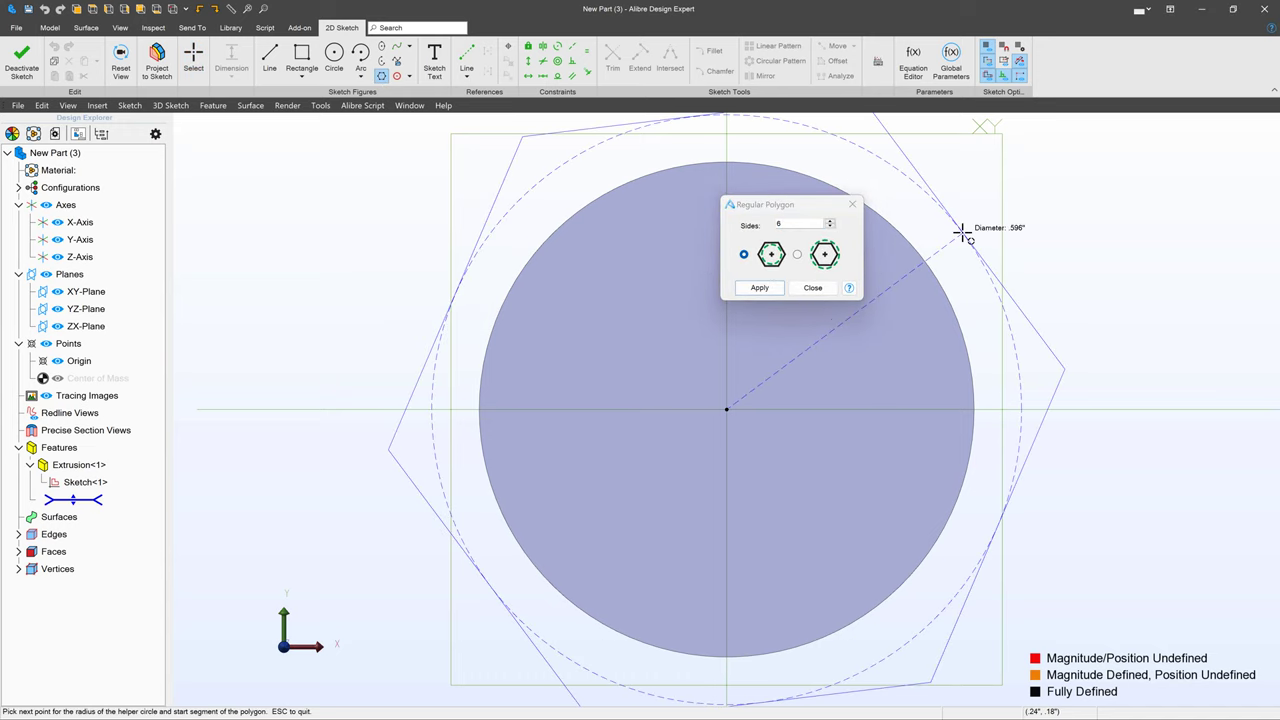
pyautogui.click(962, 231)
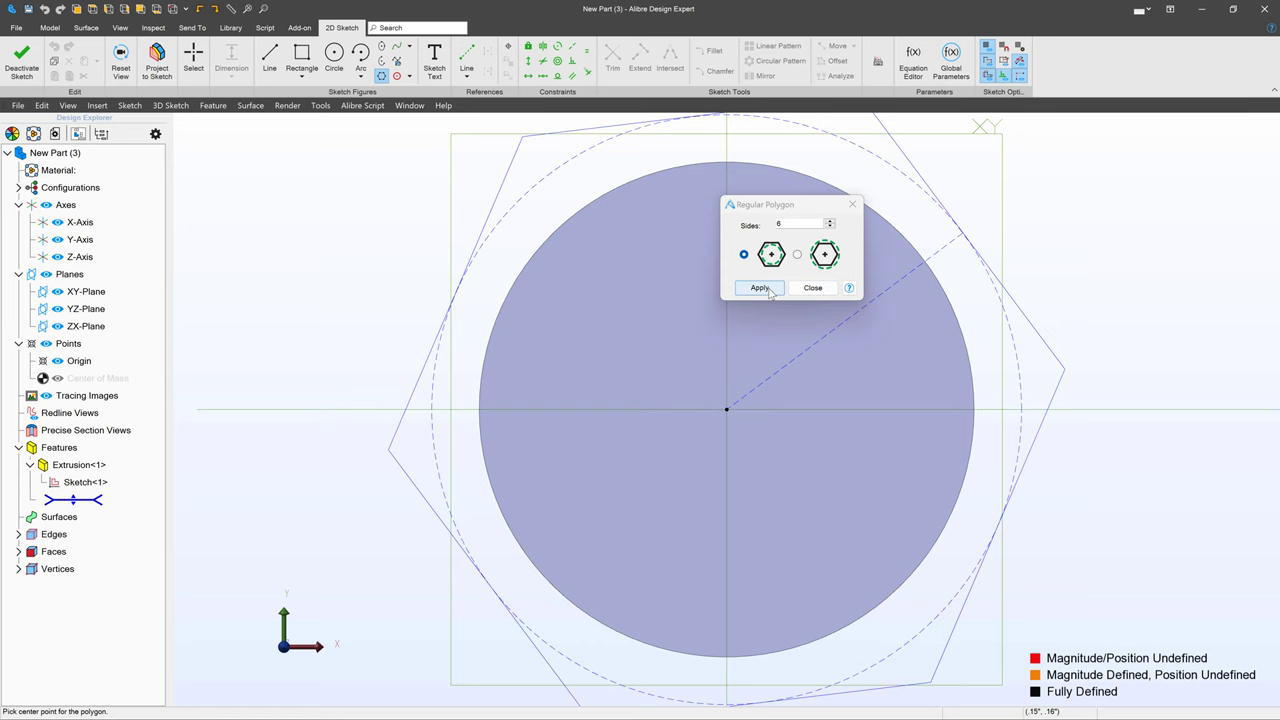
pyautogui.click(760, 288)
pyautogui.scroll(-2, 630, 476)
pyautogui.click(812, 288)
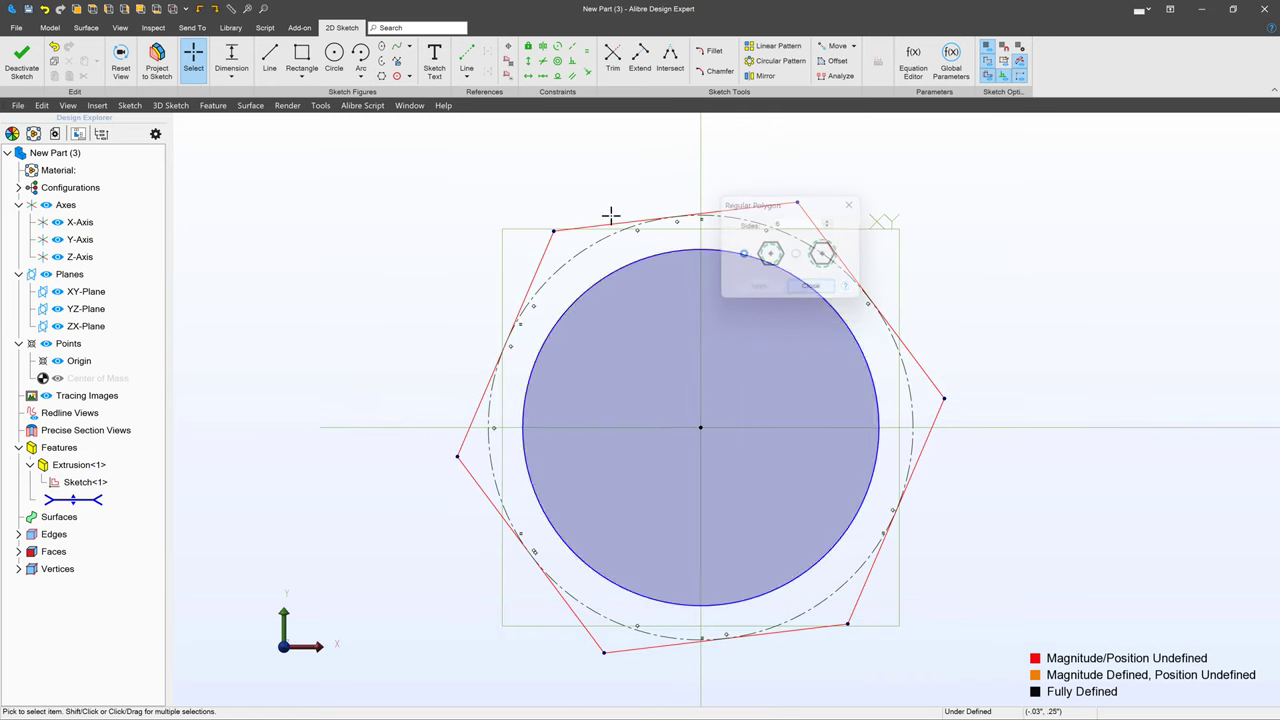
# Make the hexagon's top edge horizontal and dimension it .75 inch across flats
pyautogui.click(528, 77)
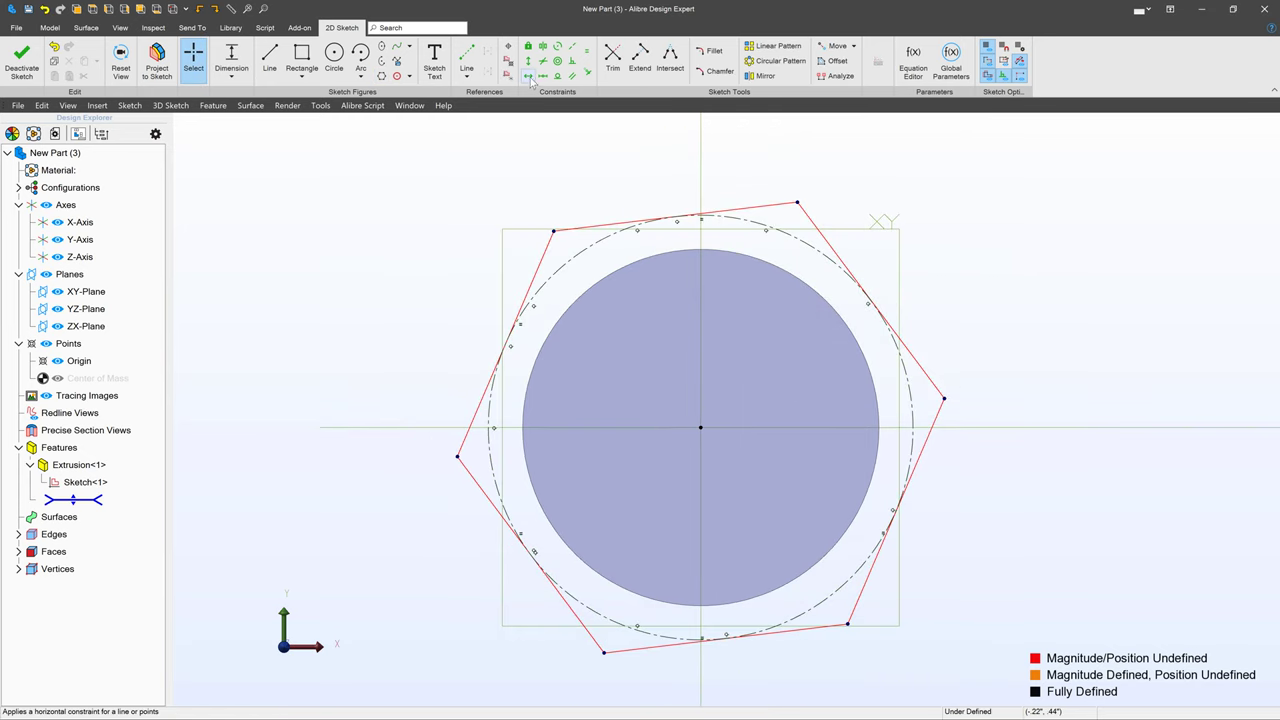
pyautogui.click(776, 205)
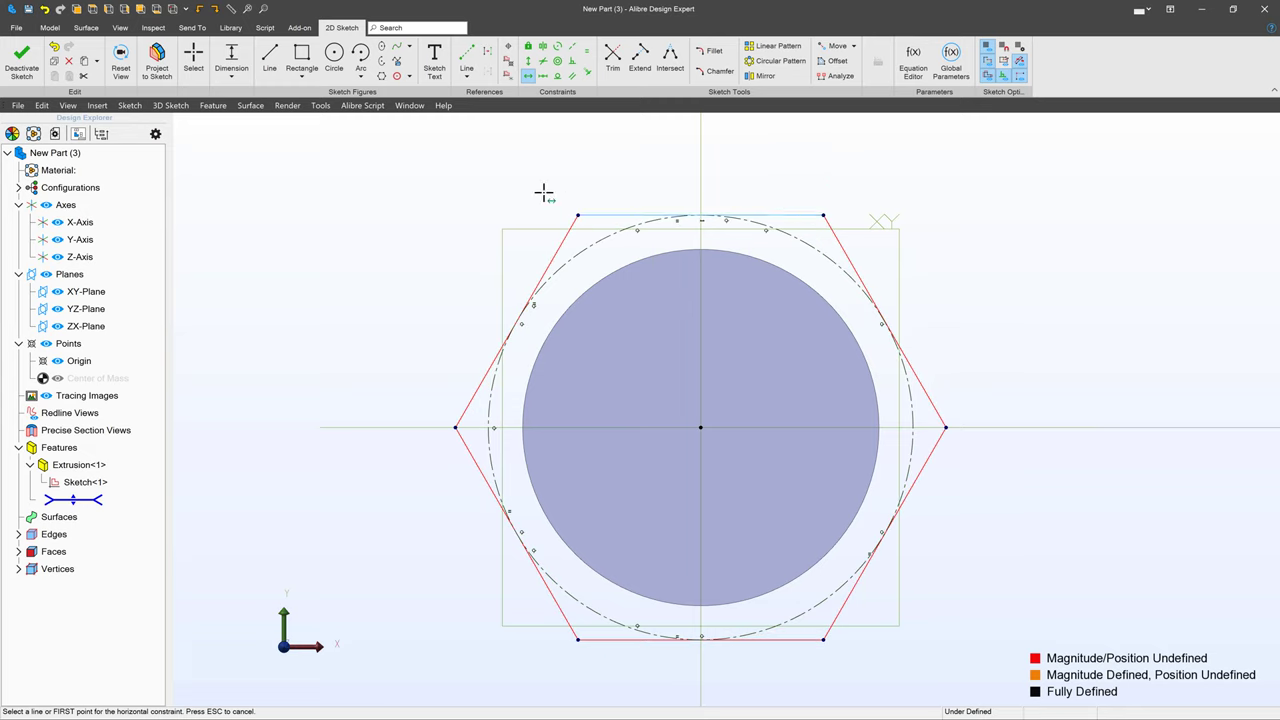
pyautogui.click(231, 60)
pyautogui.click(823, 214)
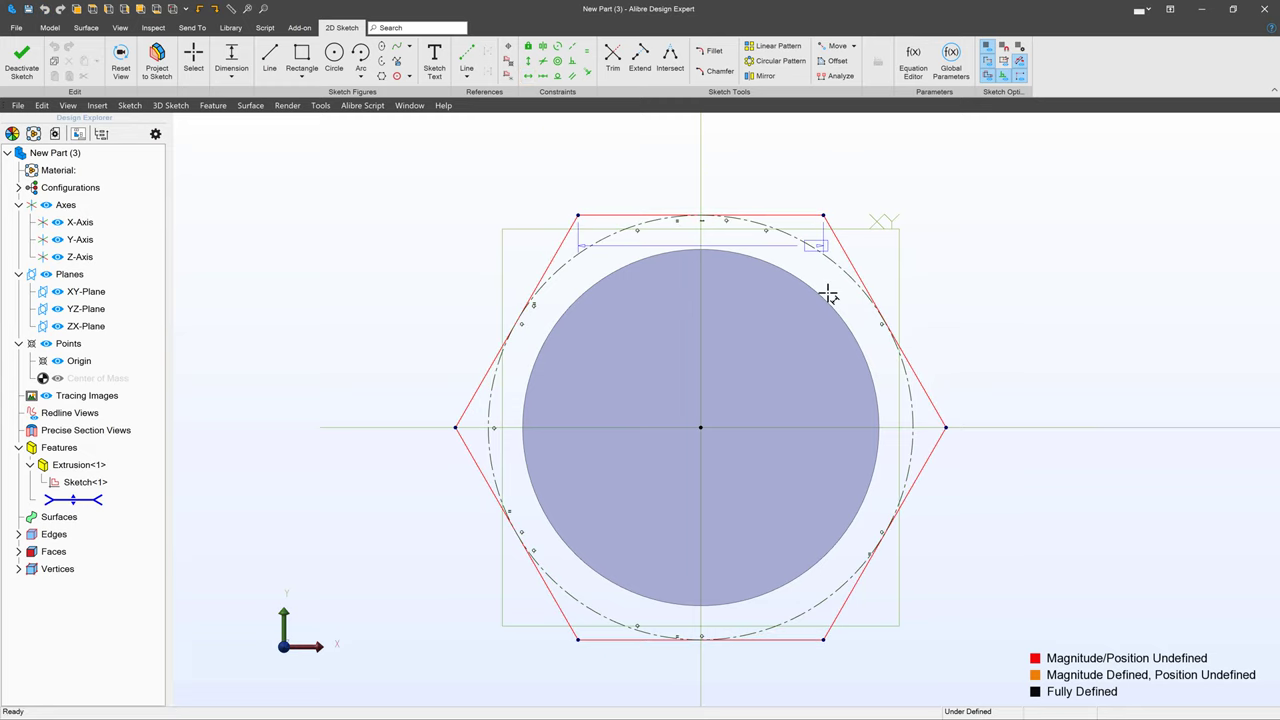
pyautogui.click(823, 640)
pyautogui.click(1063, 503)
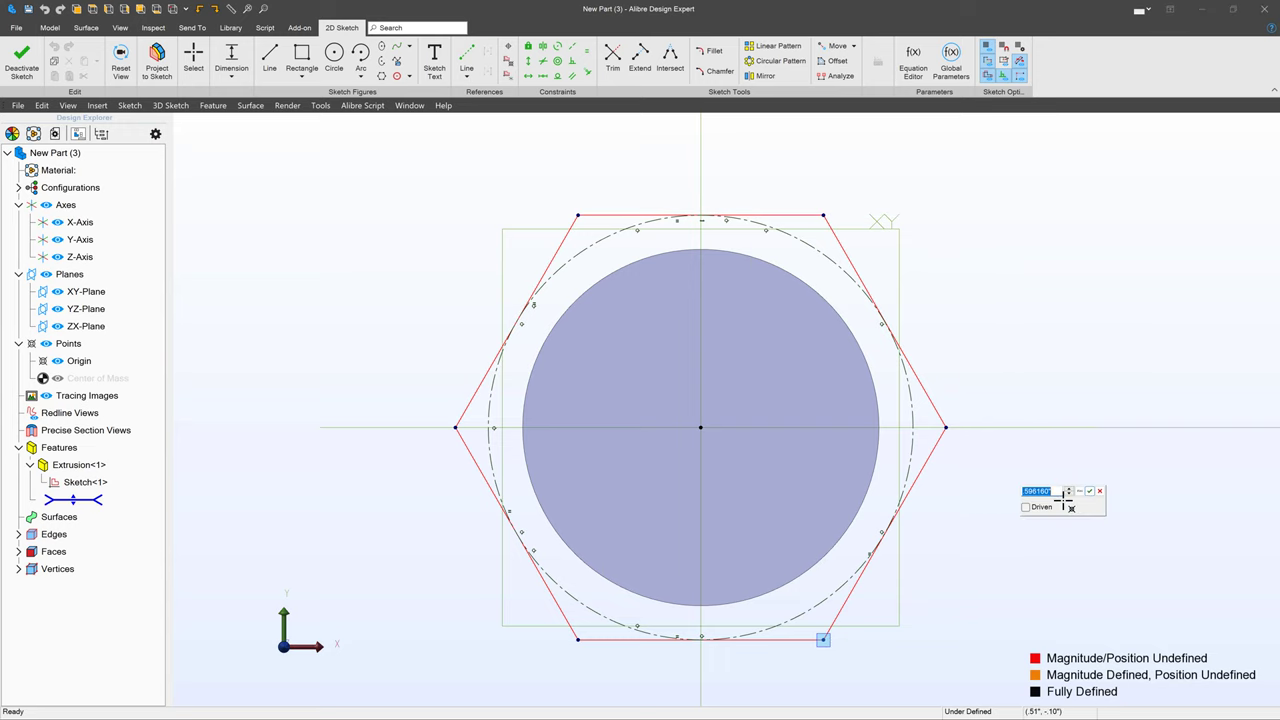
pyautogui.write('.75')
pyautogui.press('Return')
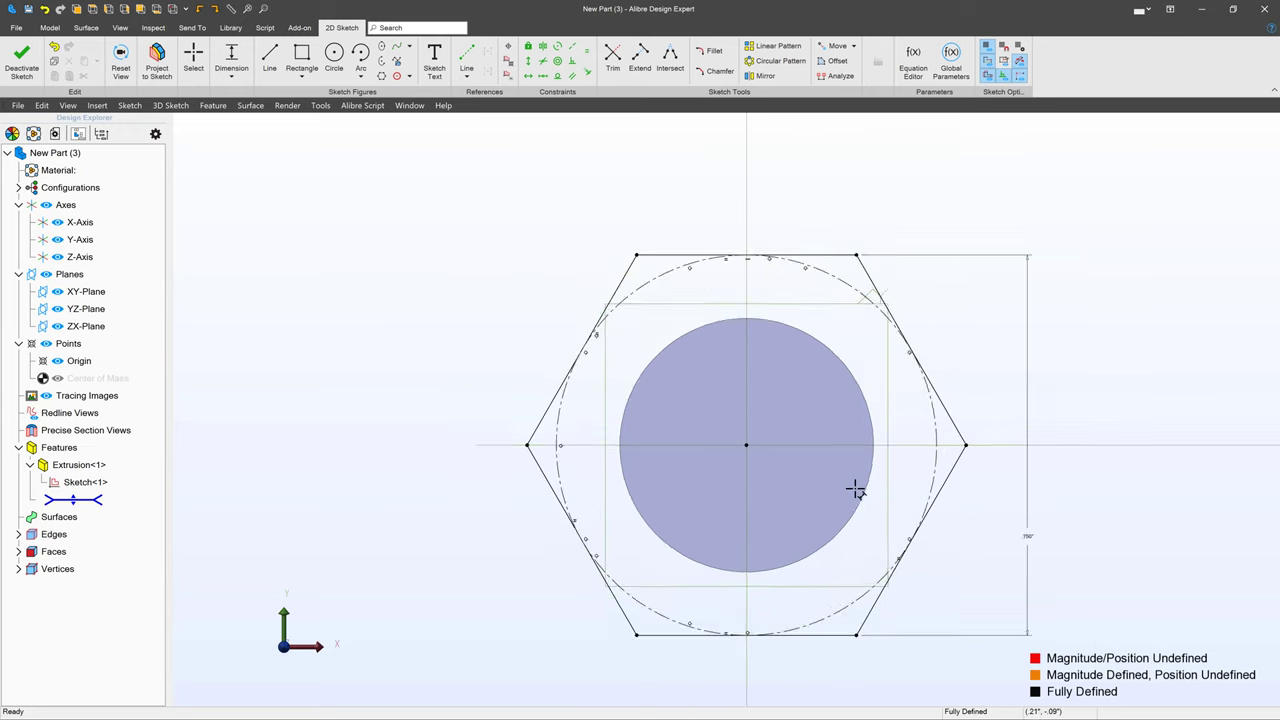
# Extrude the hexagon sketch 0.5 inch to form the bolt head, then zoom toward the shank end
pyautogui.click(21, 60)
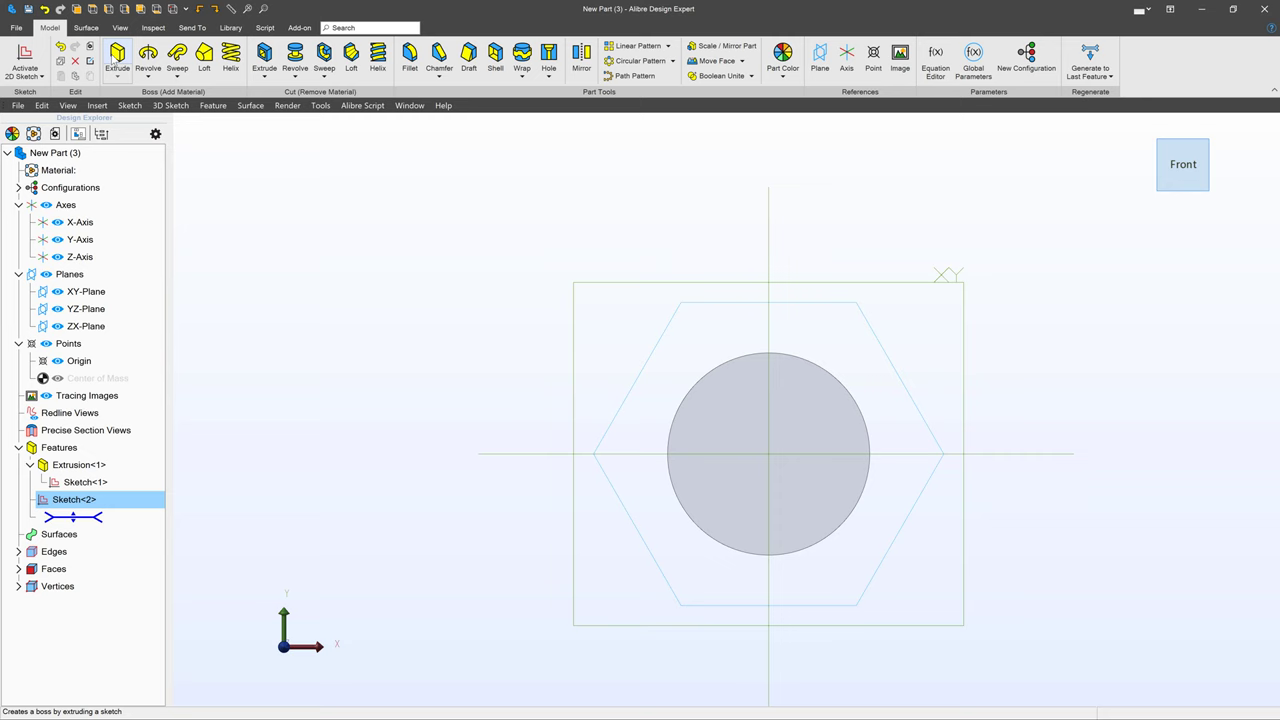
pyautogui.click(117, 58)
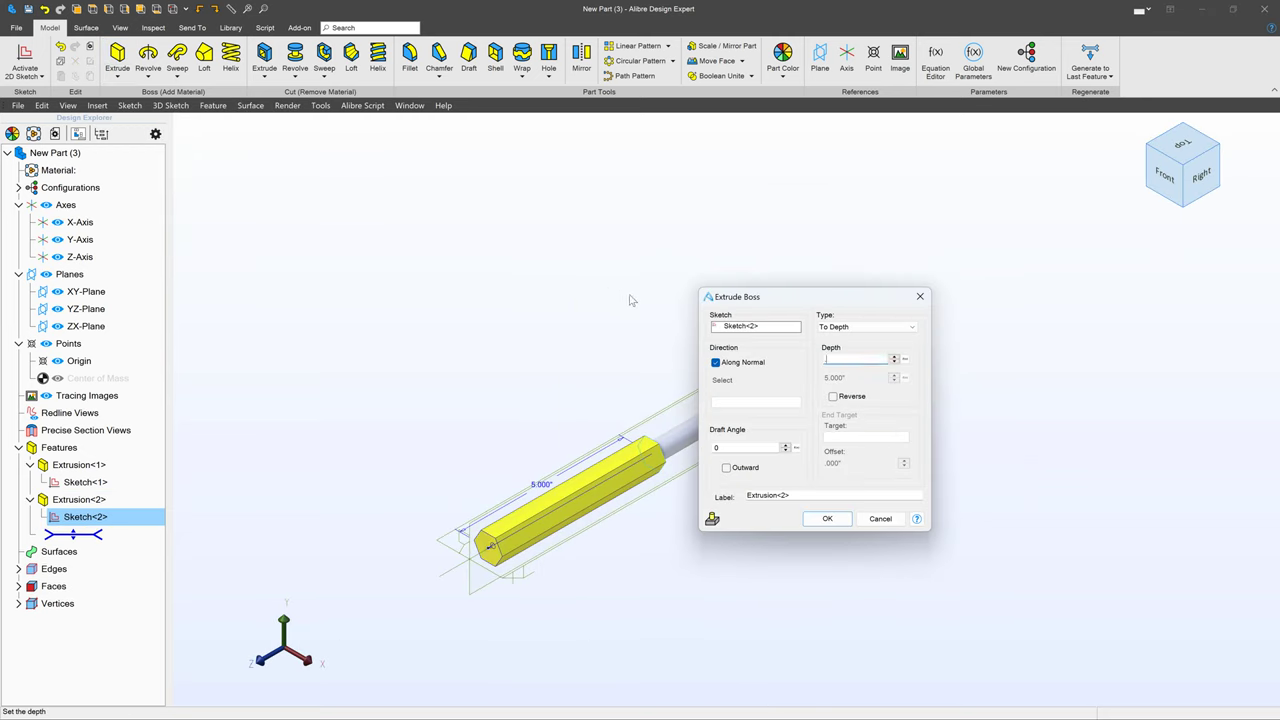
pyautogui.write('.5')
pyautogui.press('Return')
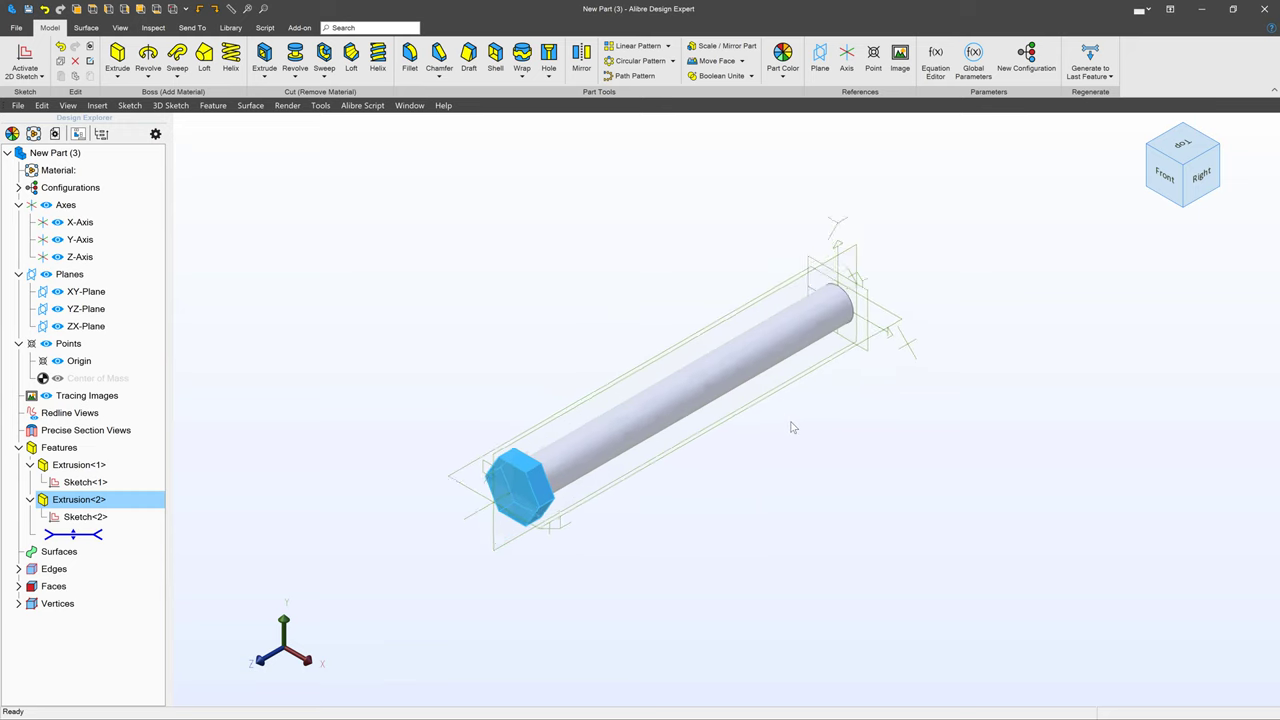
pyautogui.click(790, 427)
pyautogui.scroll(3, 848, 272)
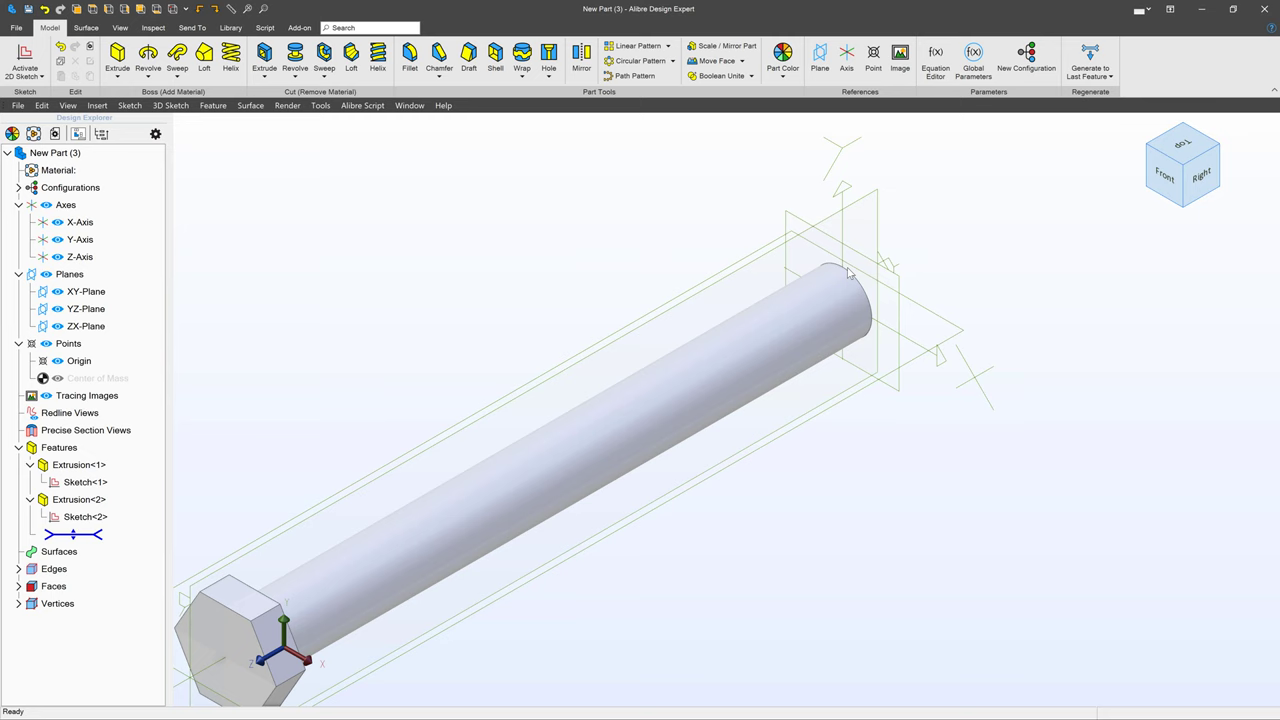
pyautogui.scroll(3, 848, 272)
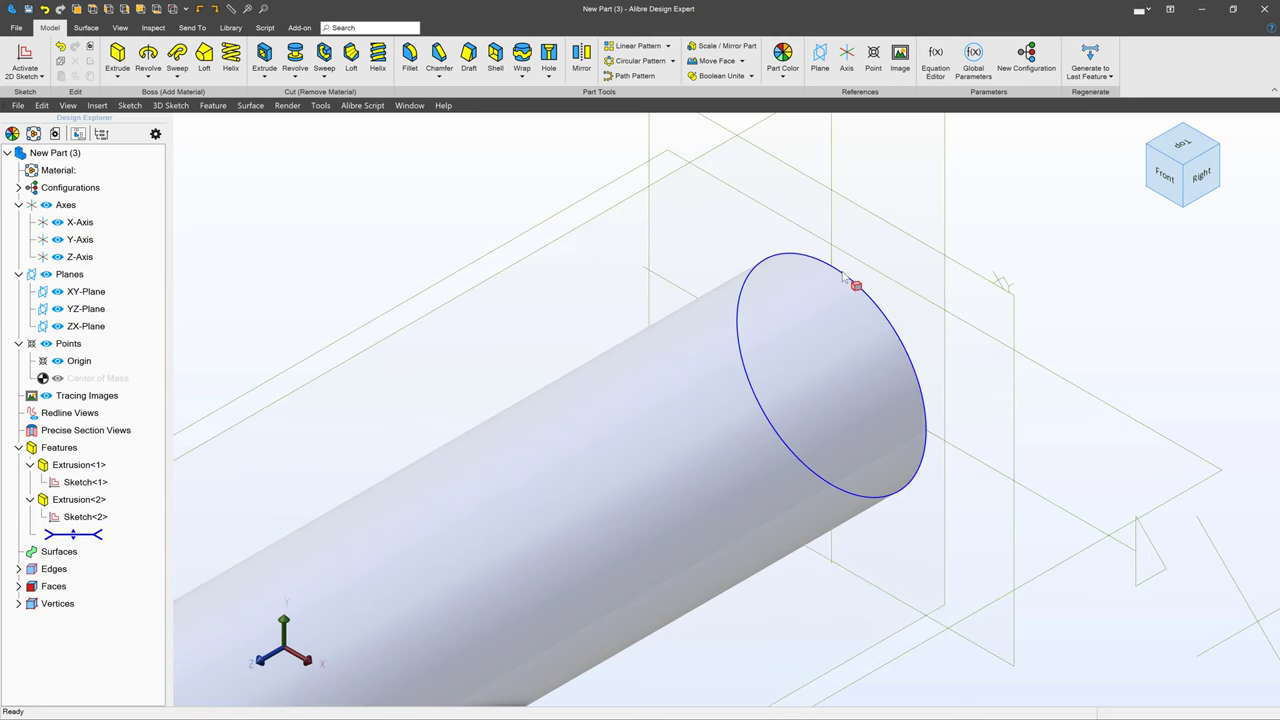
pyautogui.scroll(-5, 848, 280)
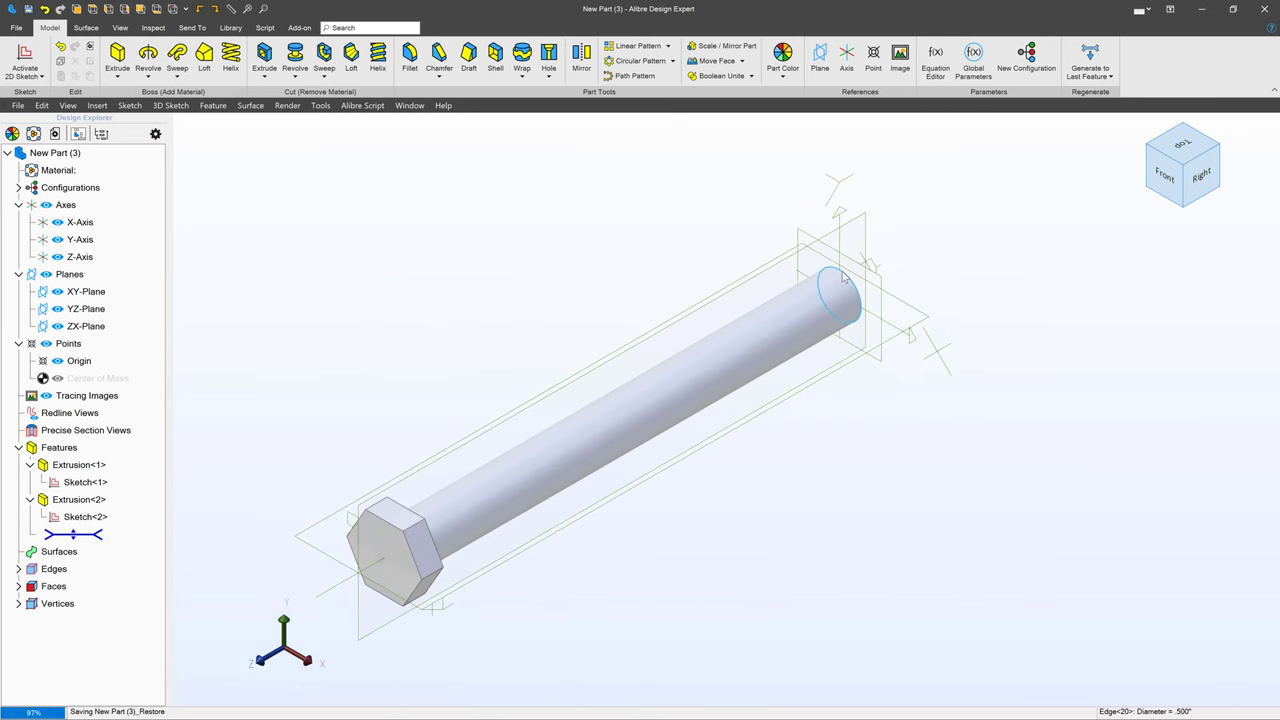
pyautogui.scroll(4, 862, 262)
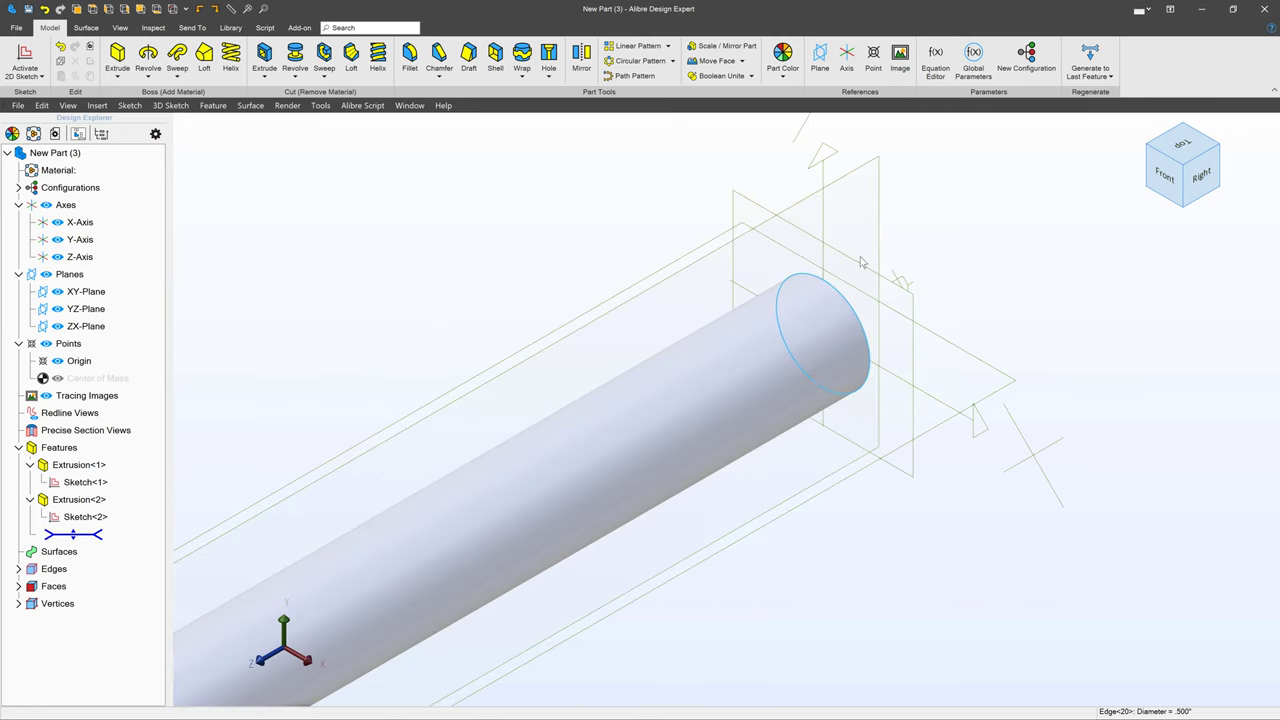
# Chamfer the shank's end edge with a 0.055-inch equal distance
pyautogui.click(440, 55)
pyautogui.click(880, 146)
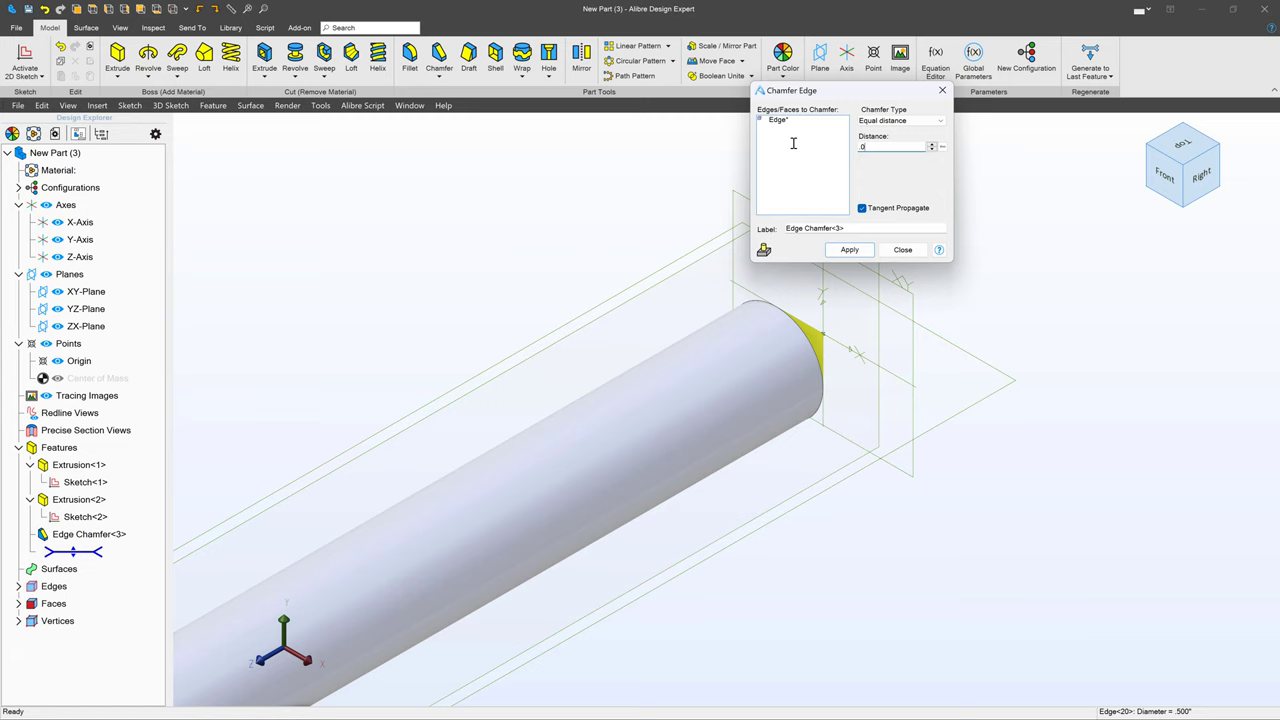
pyautogui.click(847, 250)
pyautogui.click(893, 252)
pyautogui.moveTo(891, 337); pyautogui.dragTo(890, 345, button='middle')
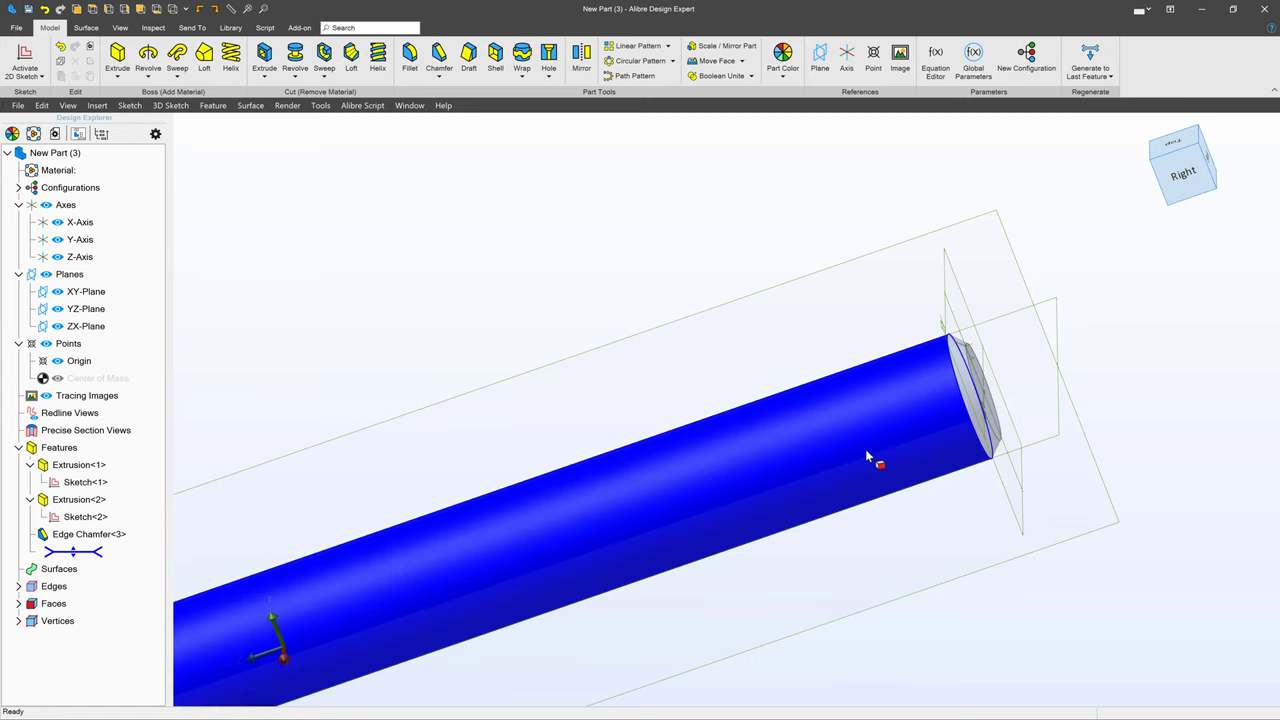
# Start a sketch on the YZ-Plane and draw a closed triangle near the shank end
pyautogui.click(917, 245)
pyautogui.scroll(-3, 917, 245)
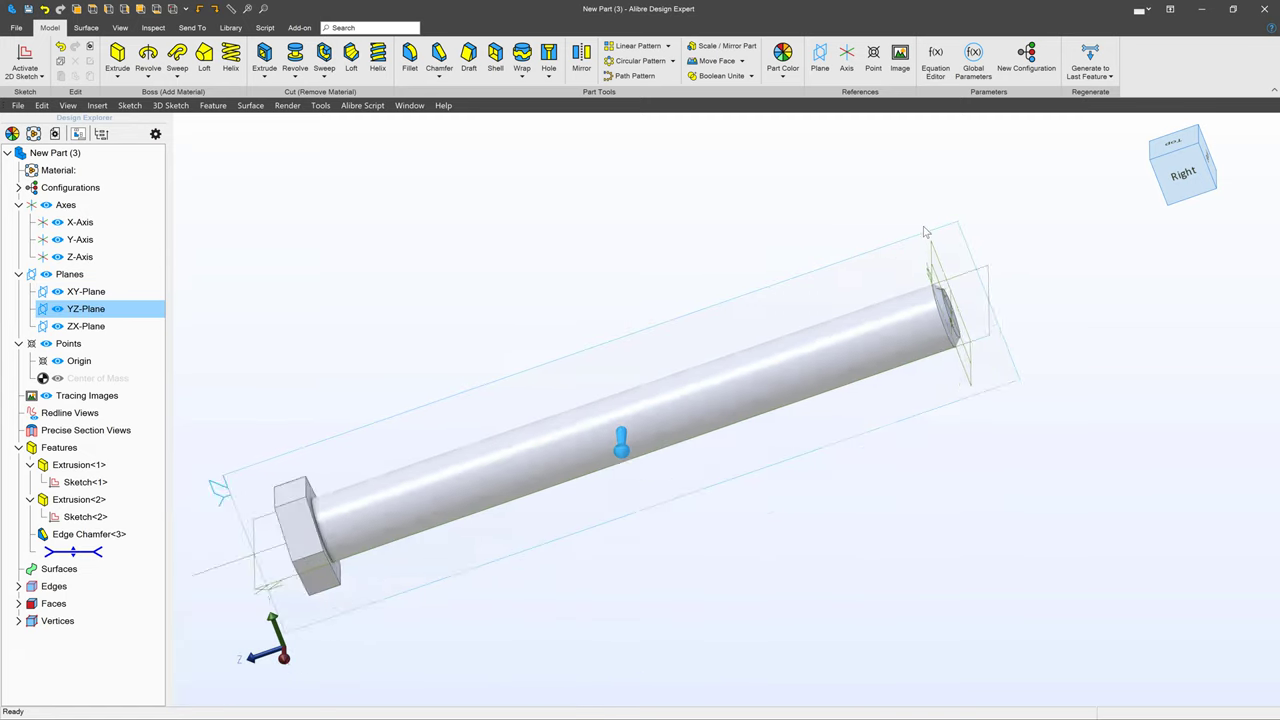
pyautogui.click(33, 59)
pyautogui.scroll(5, 1151, 397)
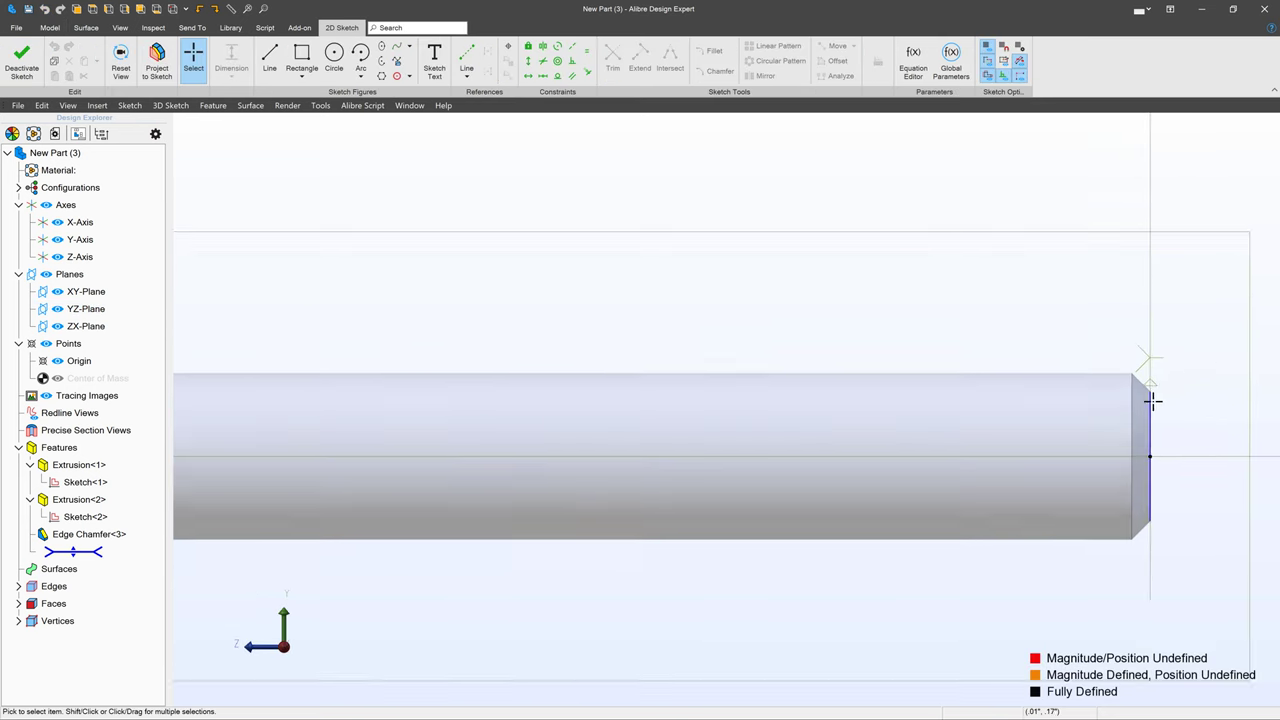
pyautogui.click(269, 58)
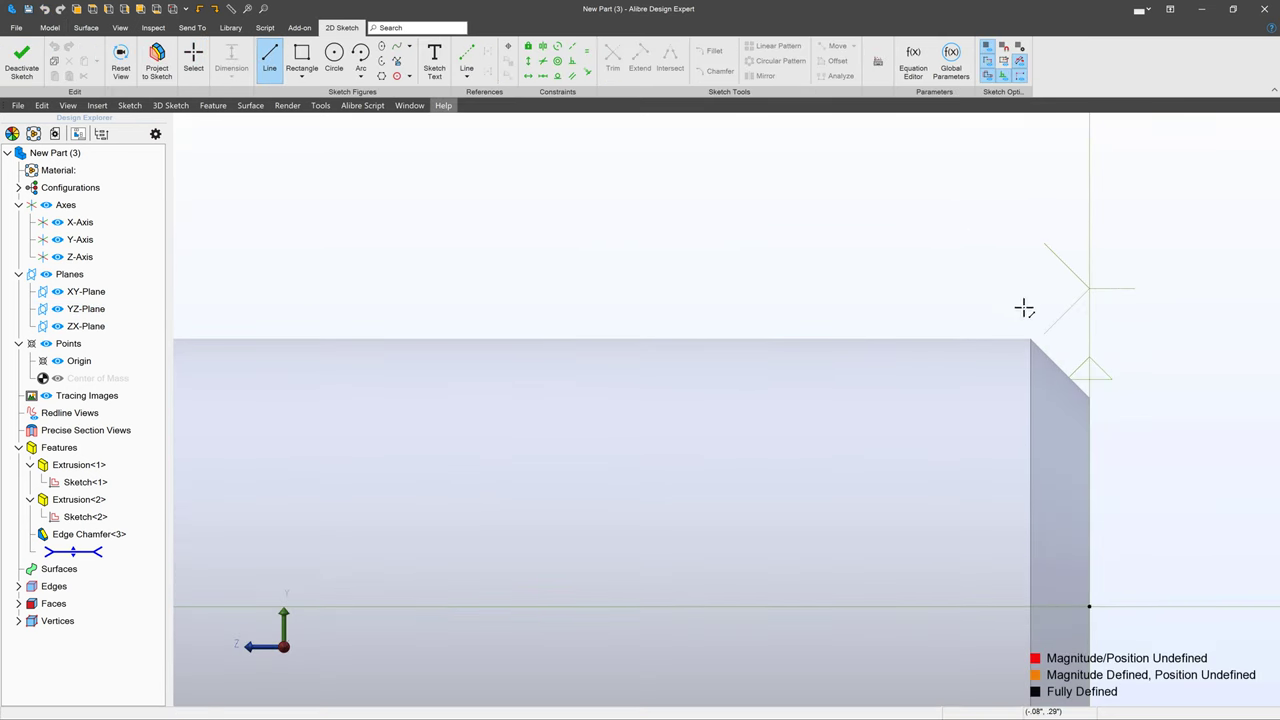
pyautogui.click(1072, 328)
pyautogui.click(1129, 377)
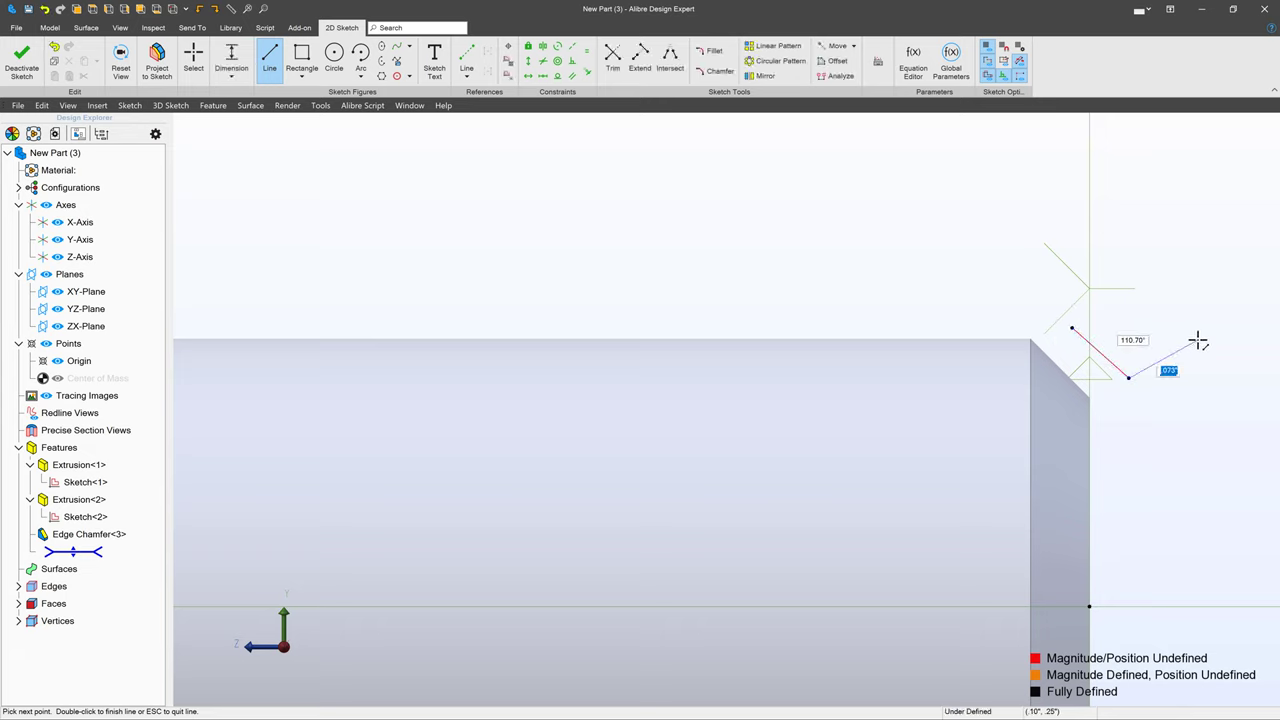
pyautogui.click(1196, 327)
pyautogui.click(1072, 328)
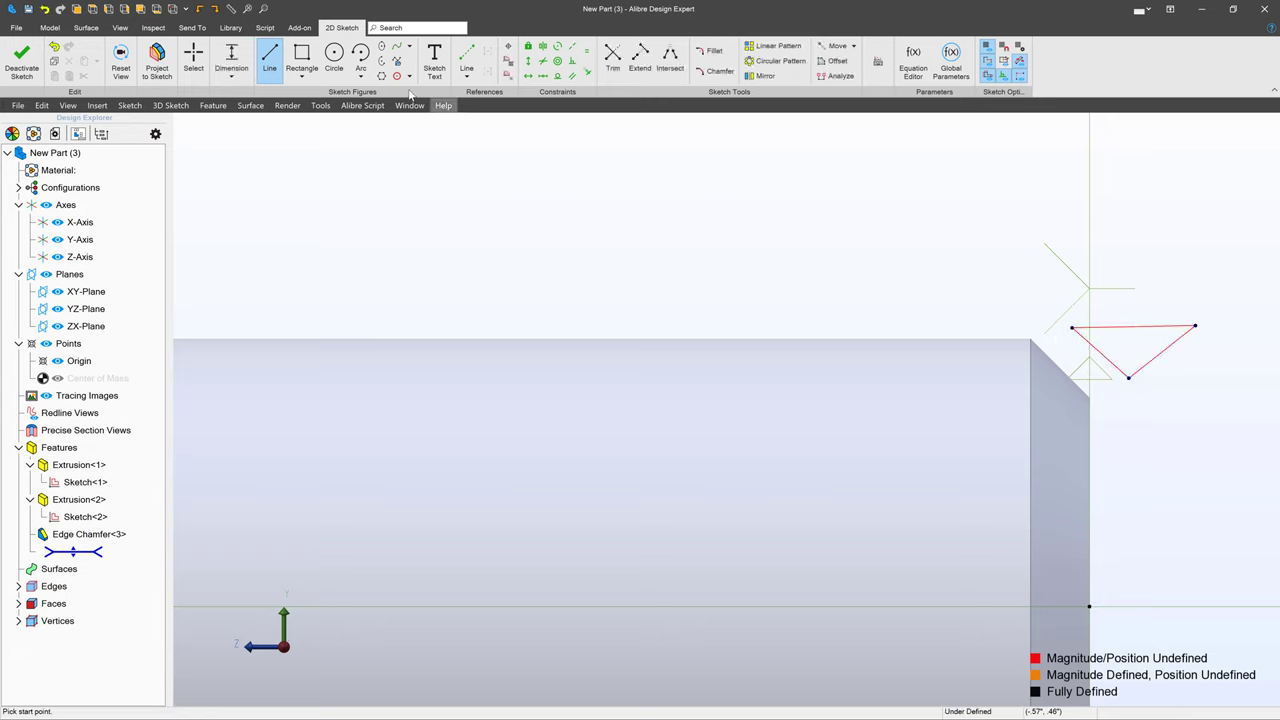
# Dimension the triangle's top edge to set the .050" profile width
pyautogui.click(222, 52)
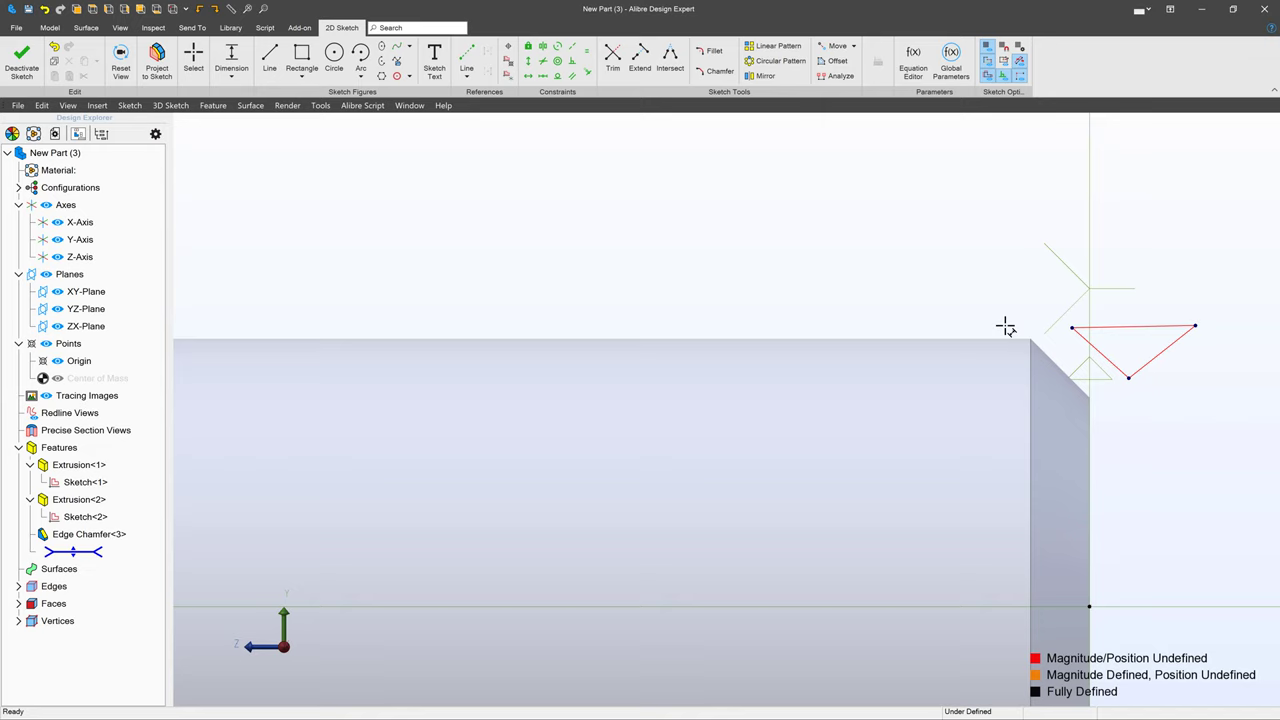
pyautogui.click(1124, 327)
pyautogui.click(1116, 257)
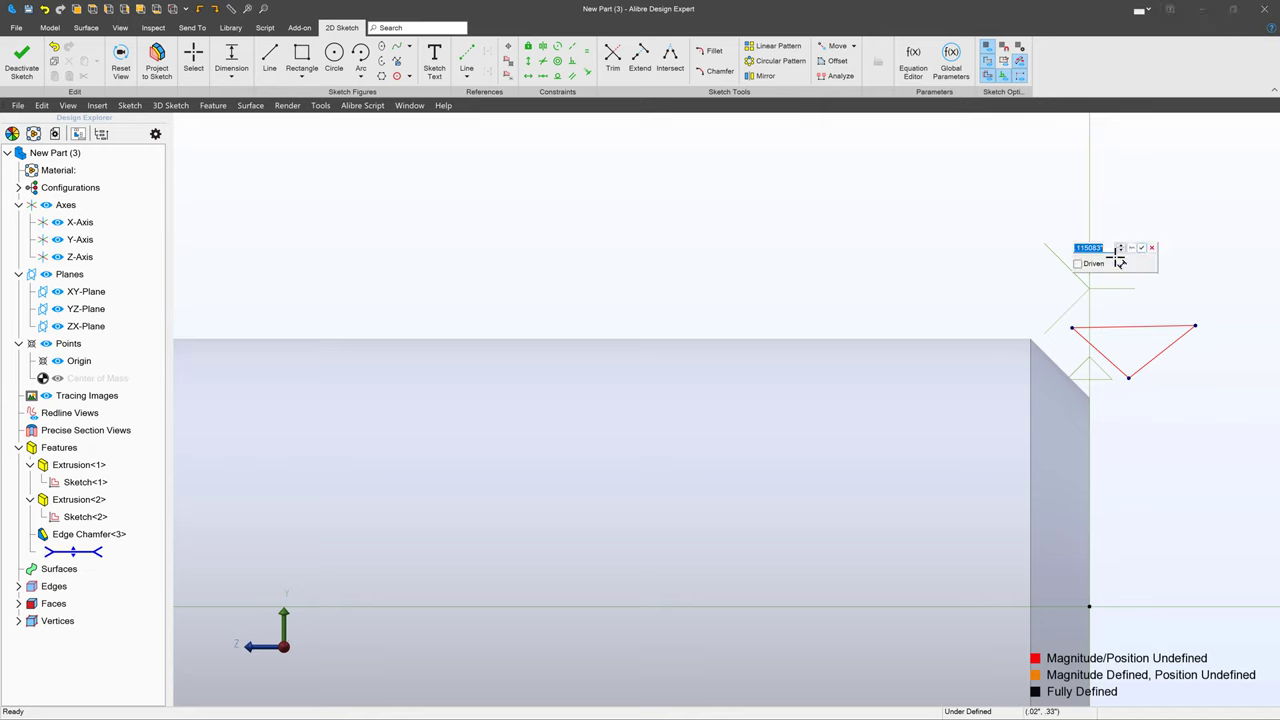
pyautogui.write('.5')
pyautogui.press('Return')
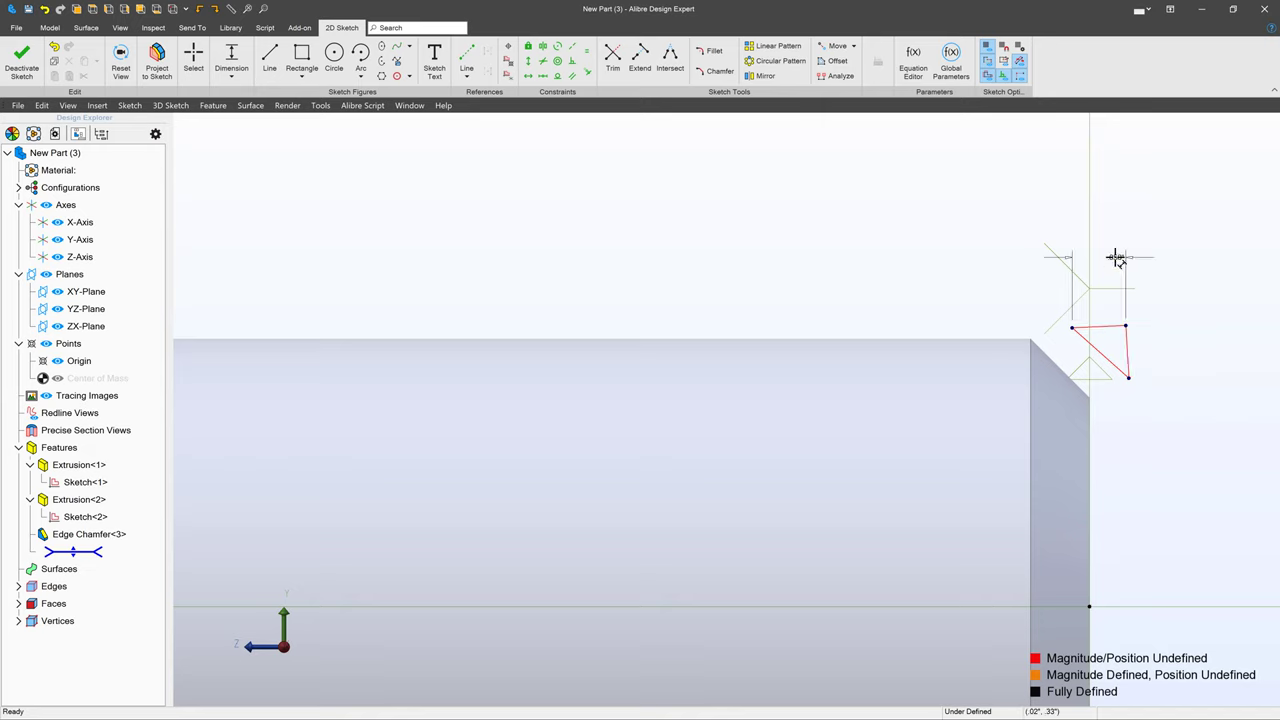
# Constrain the triangle's sides equal and its top edge horizontal
pyautogui.click(586, 52)
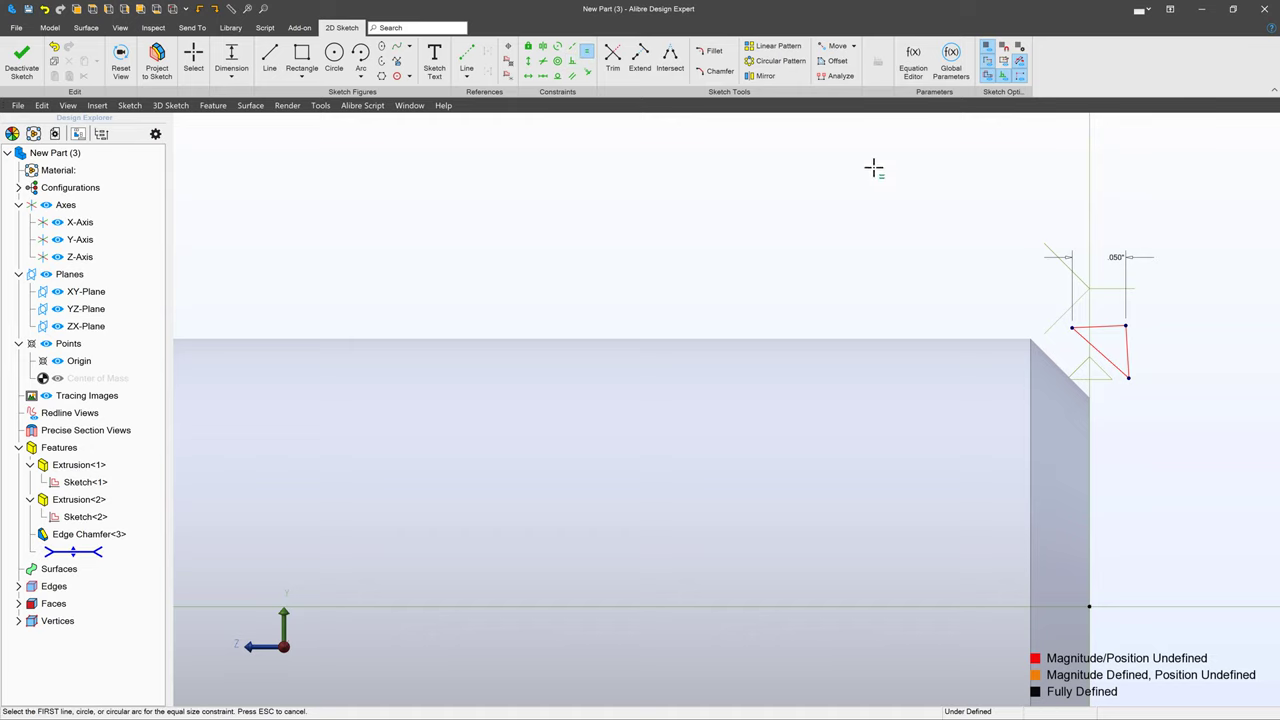
pyautogui.click(1094, 348)
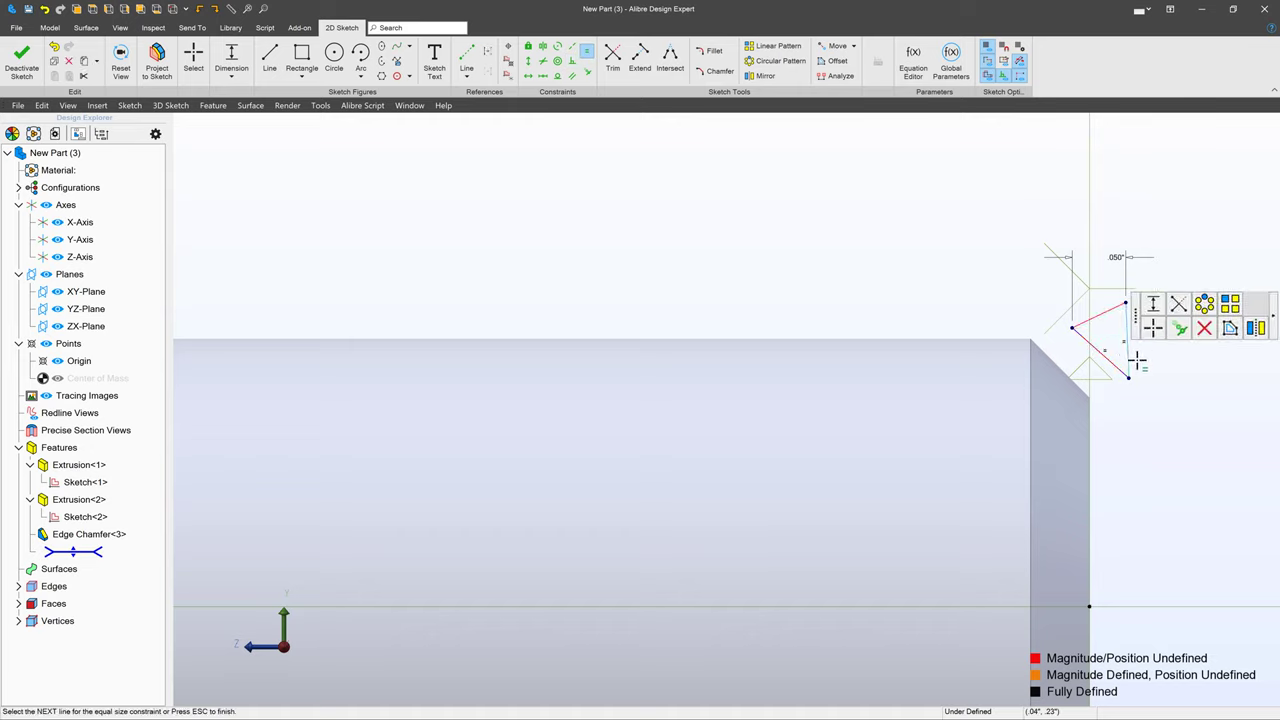
pyautogui.click(1132, 360)
pyautogui.click(1097, 351)
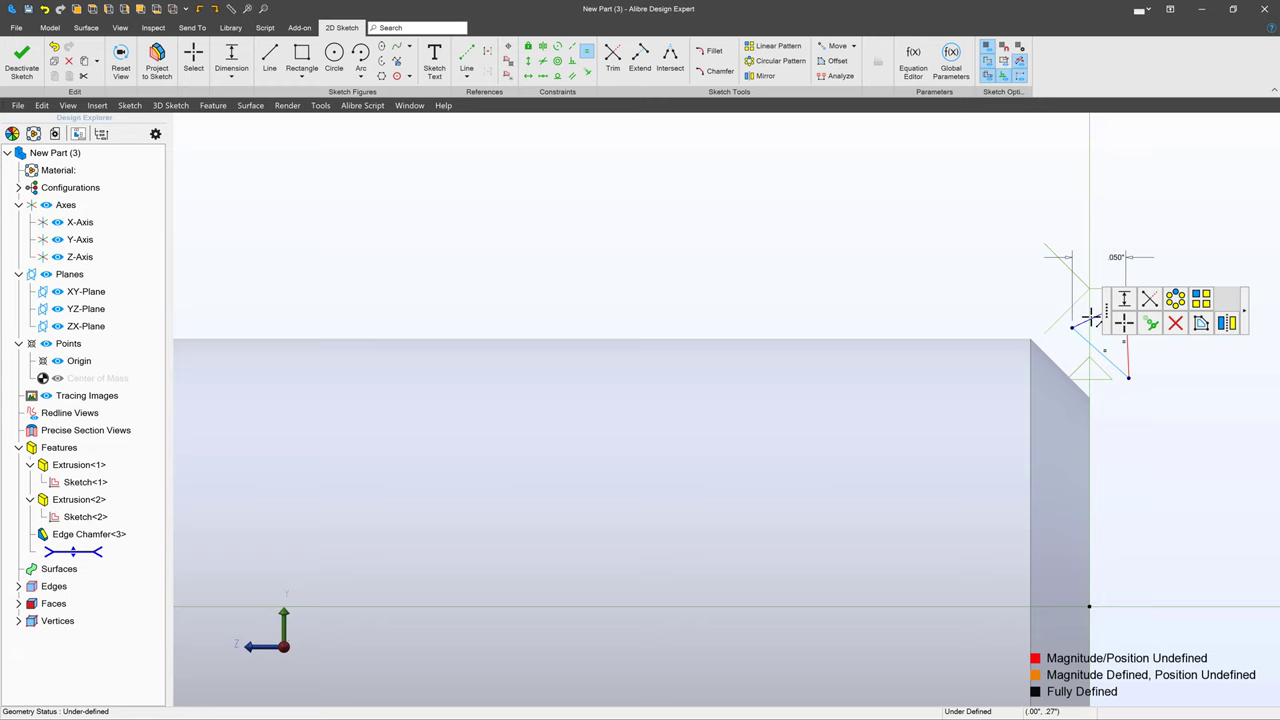
pyautogui.click(1080, 316)
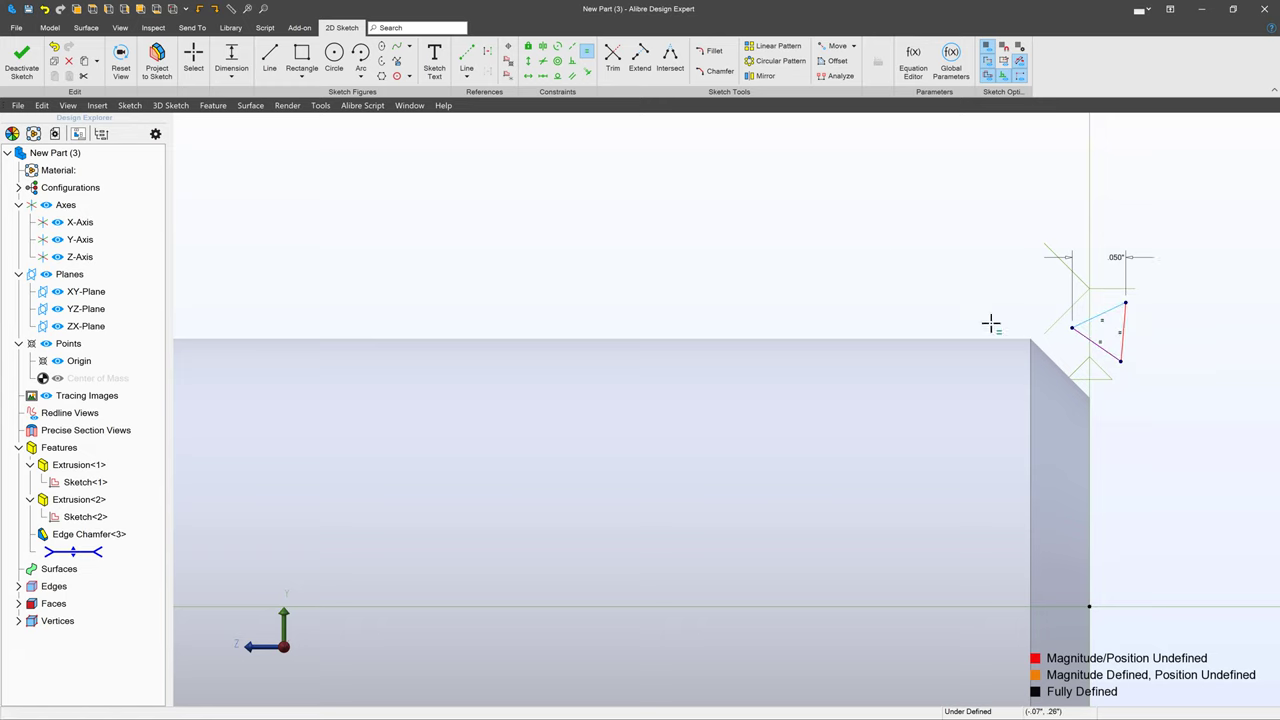
pyautogui.click(528, 75)
pyautogui.click(1116, 306)
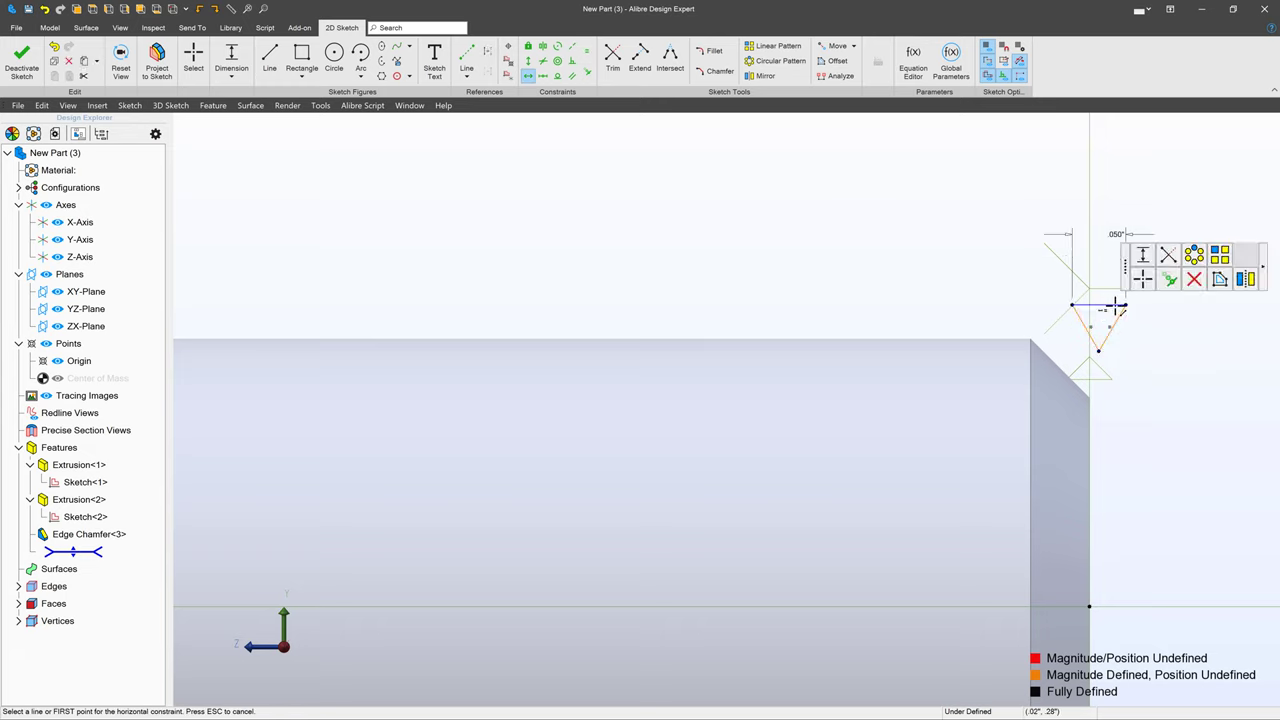
pyautogui.press('Escape')
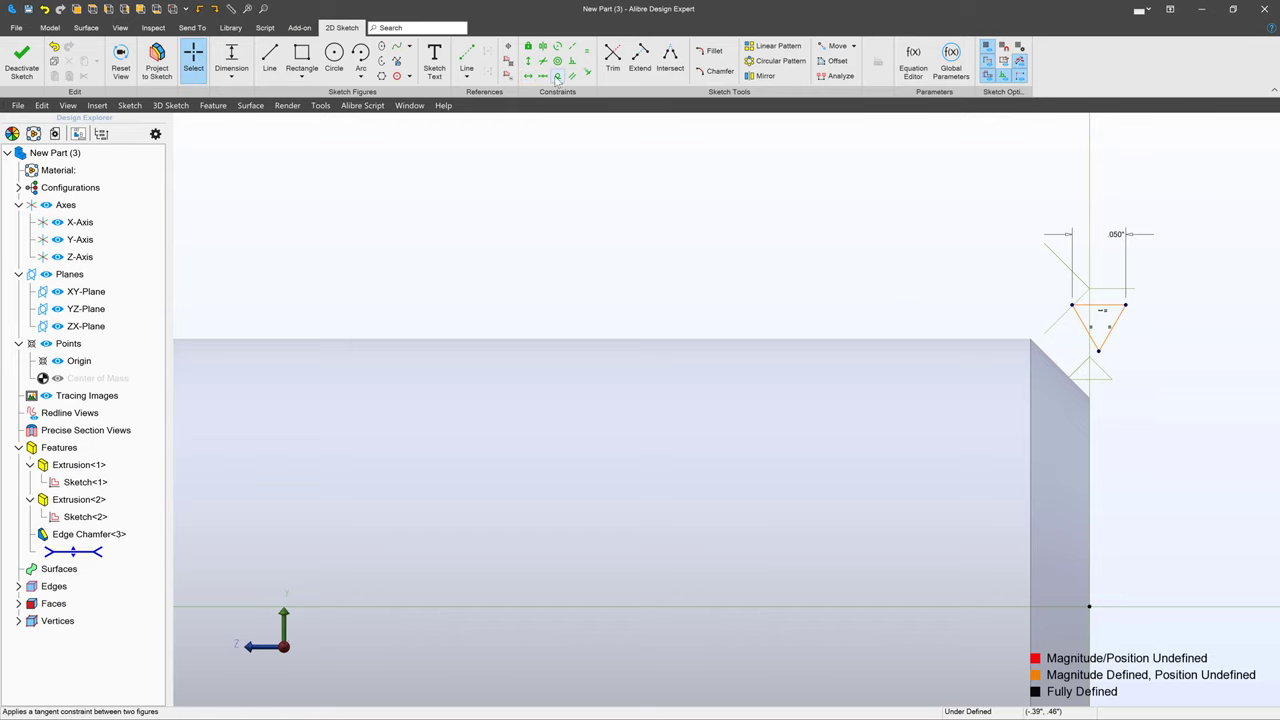
# Align the triangle vertically with the axis and place it .250" above the axis
pyautogui.click(528, 61)
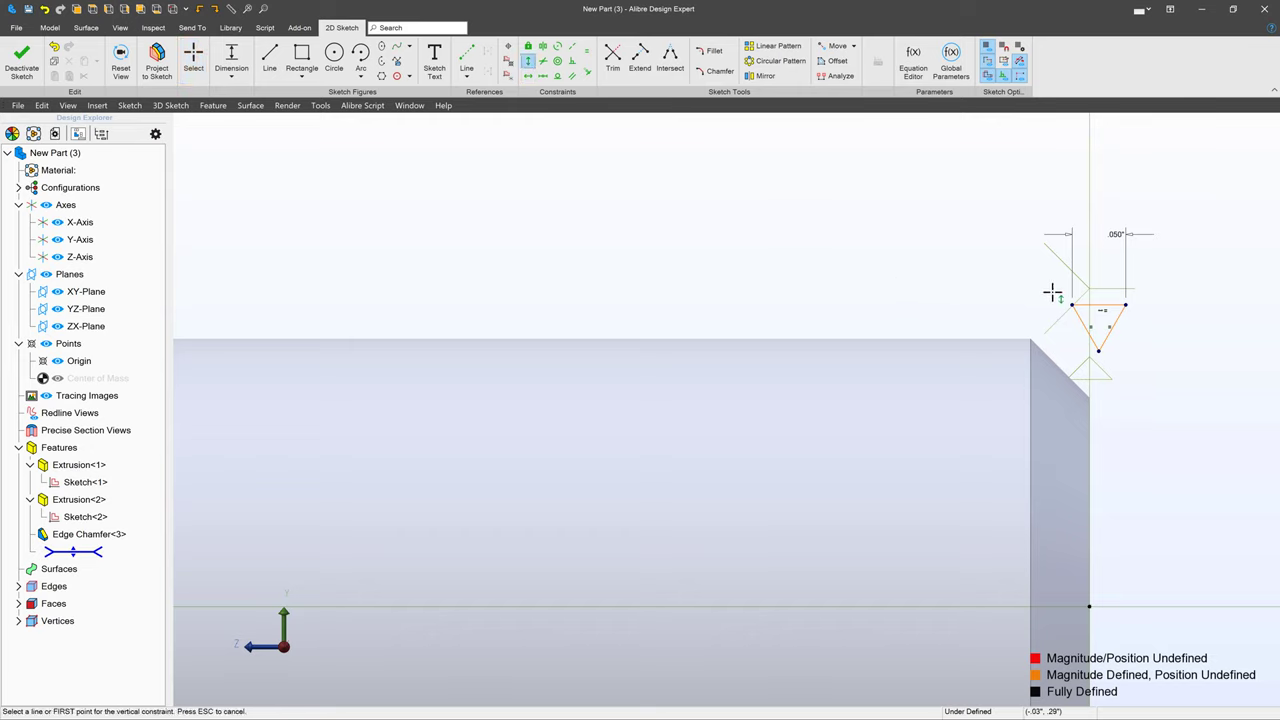
pyautogui.click(1089, 608)
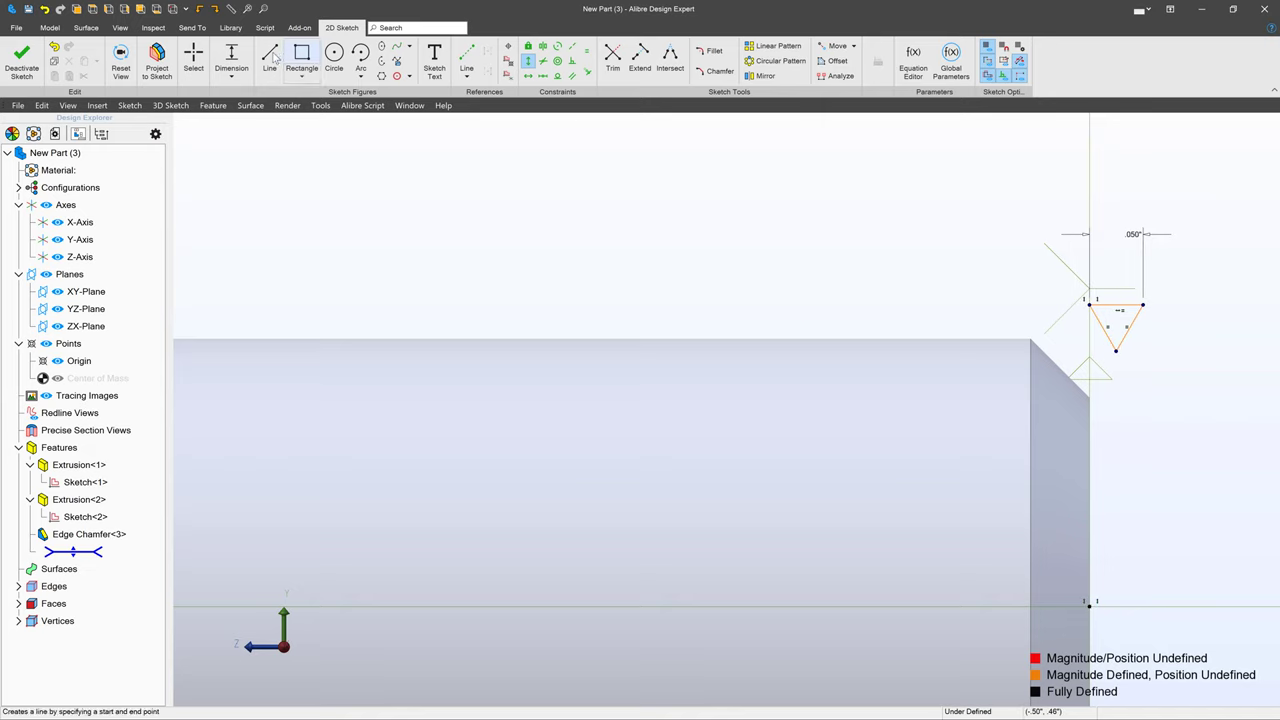
pyautogui.click(1143, 305)
pyautogui.click(1089, 602)
pyautogui.click(1220, 432)
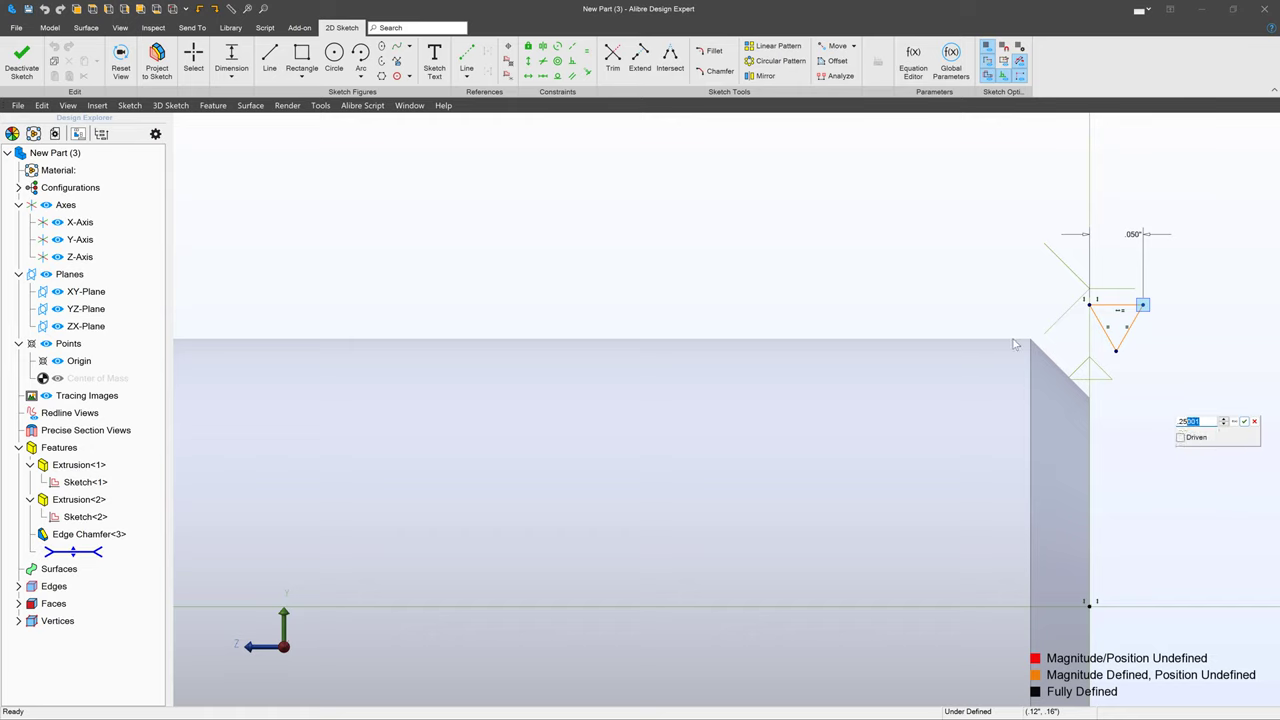
pyautogui.click(1245, 422)
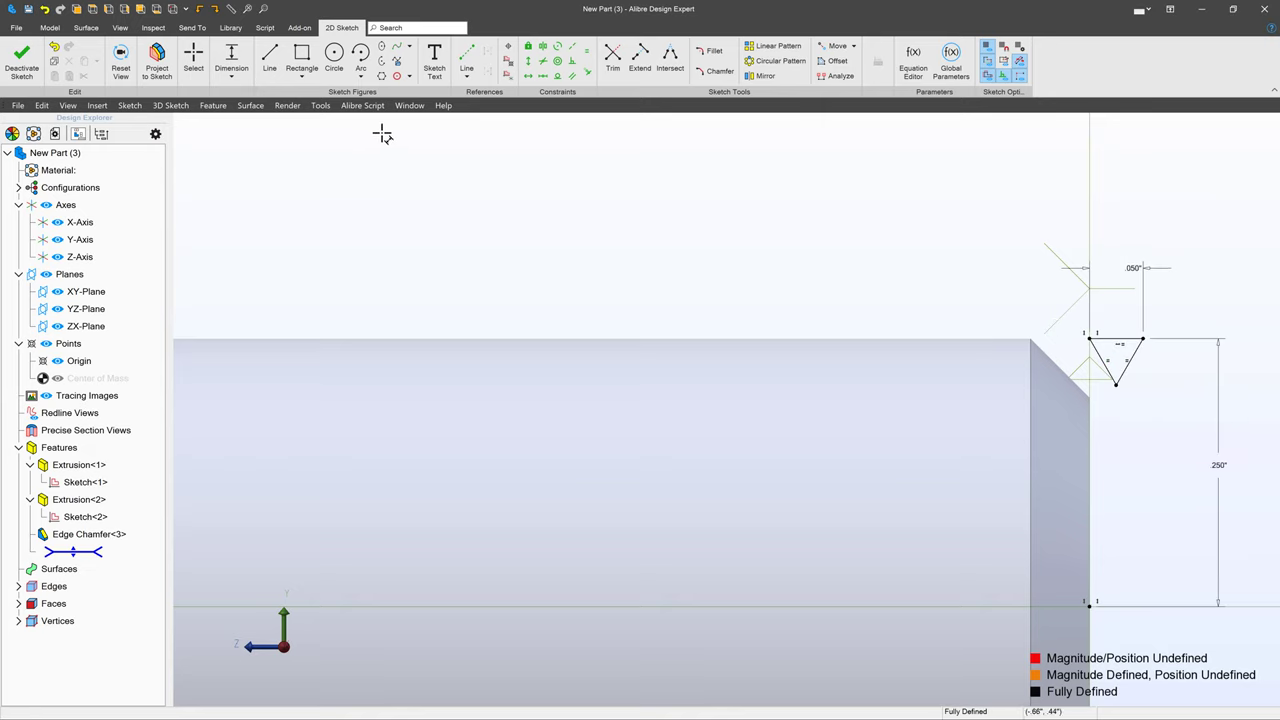
# Finish the thread-profile sketch, zoom out, and start a Helical Cut using Sketch<3>
pyautogui.click(22, 60)
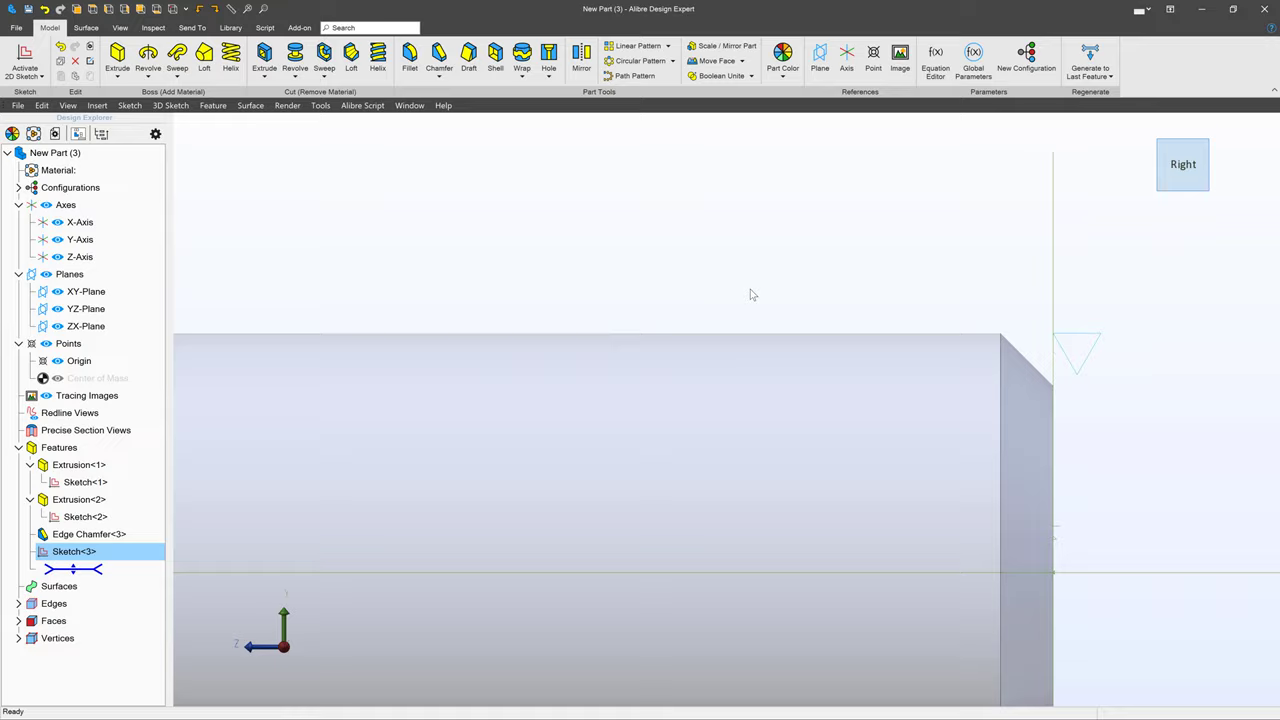
pyautogui.scroll(-2, 752, 294)
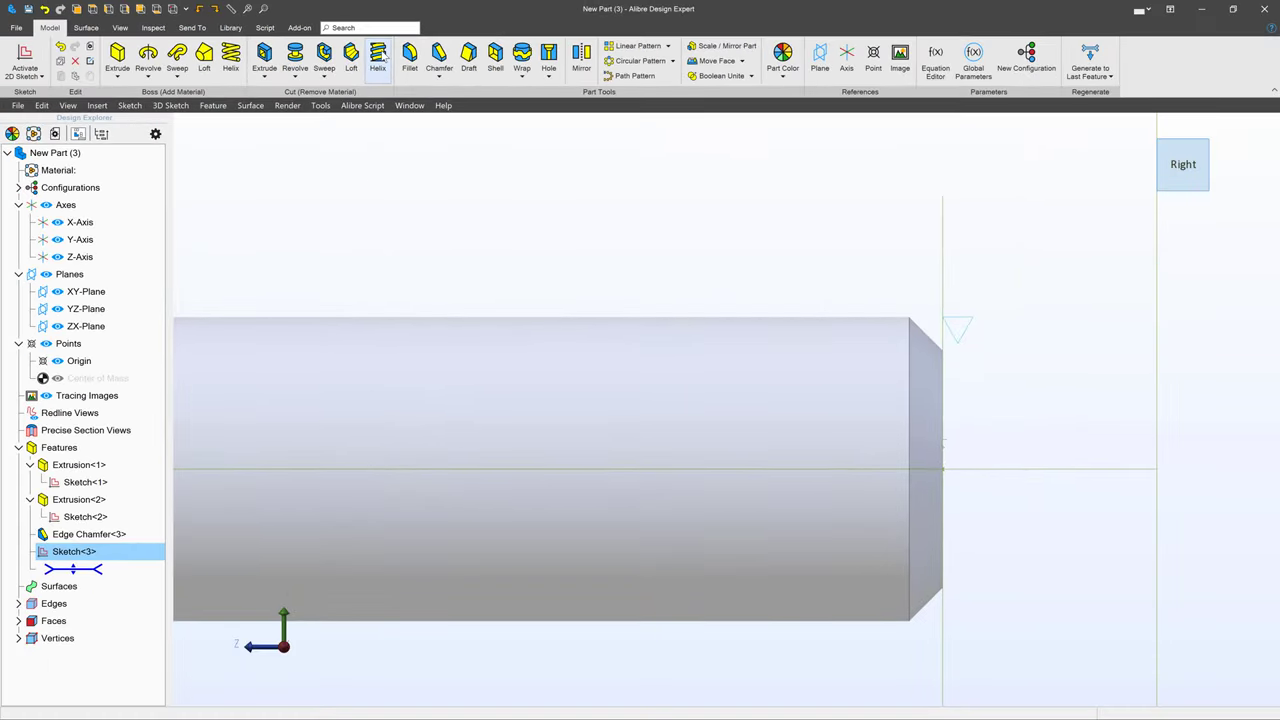
pyautogui.click(380, 57)
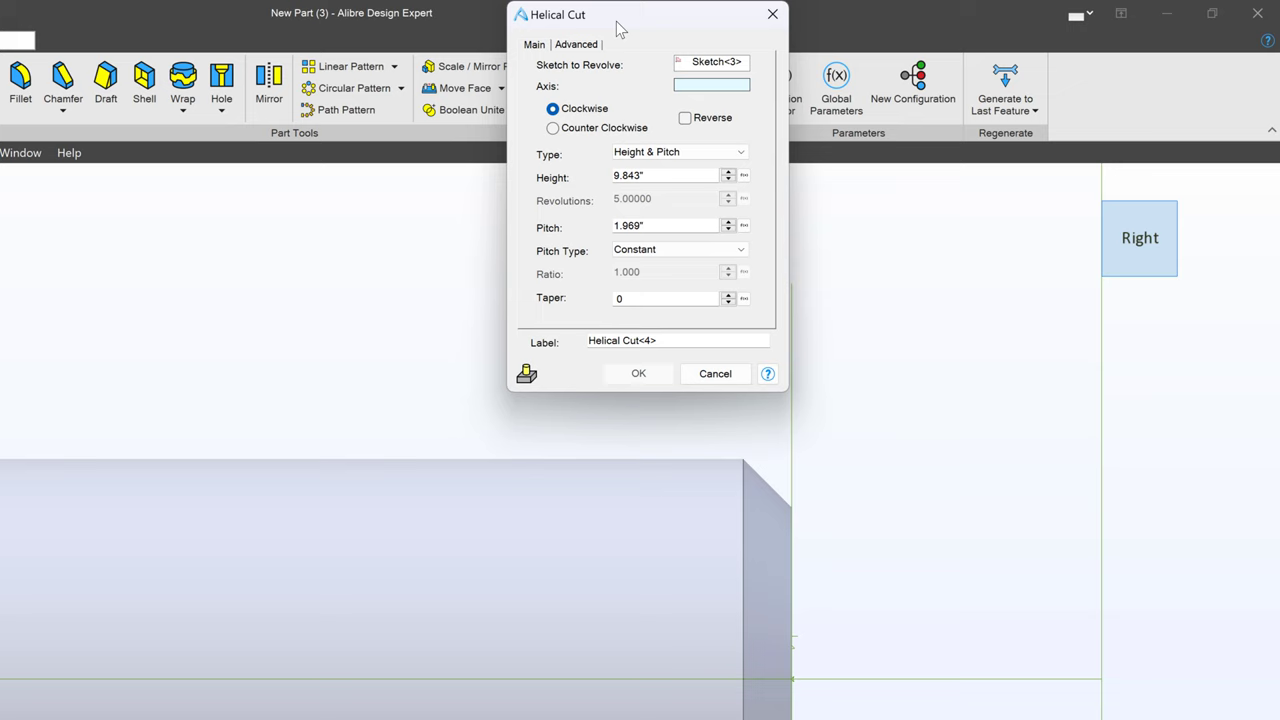
# Use the Z-Axis as the helix axis and set the thread height to 4 inches
pyautogui.moveTo(617, 24); pyautogui.dragTo(1062, 194)
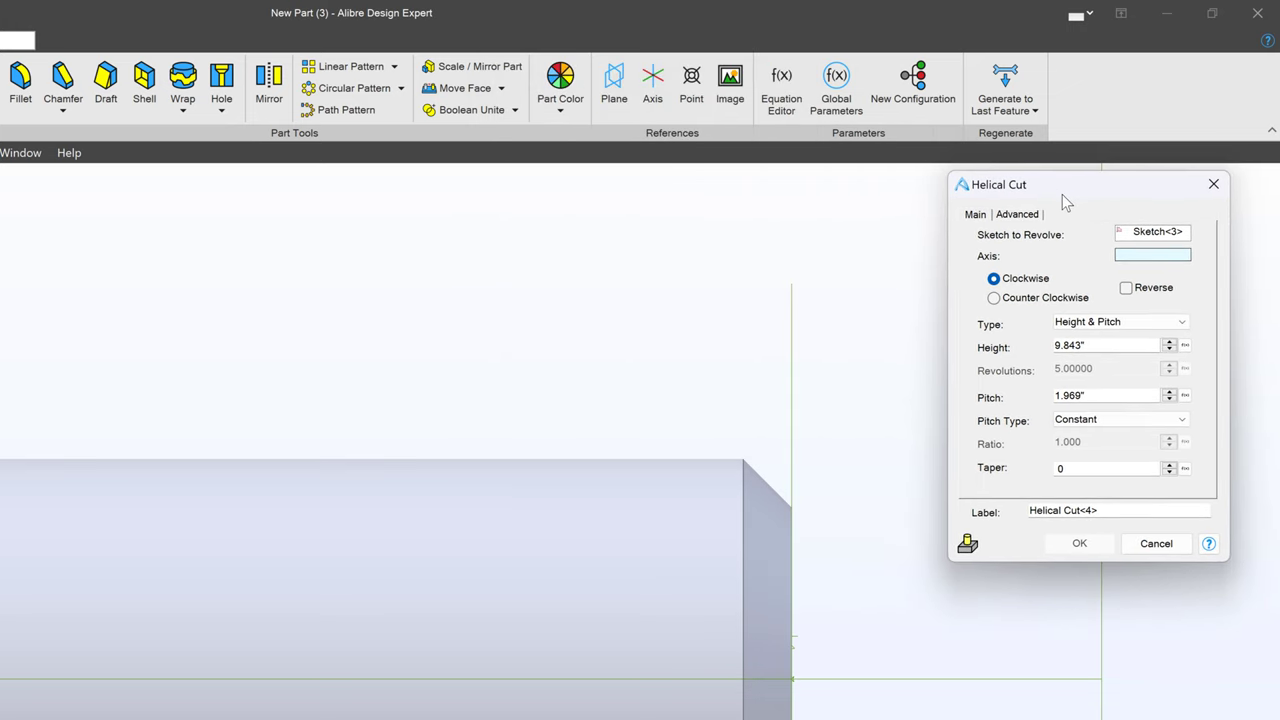
pyautogui.click(876, 688)
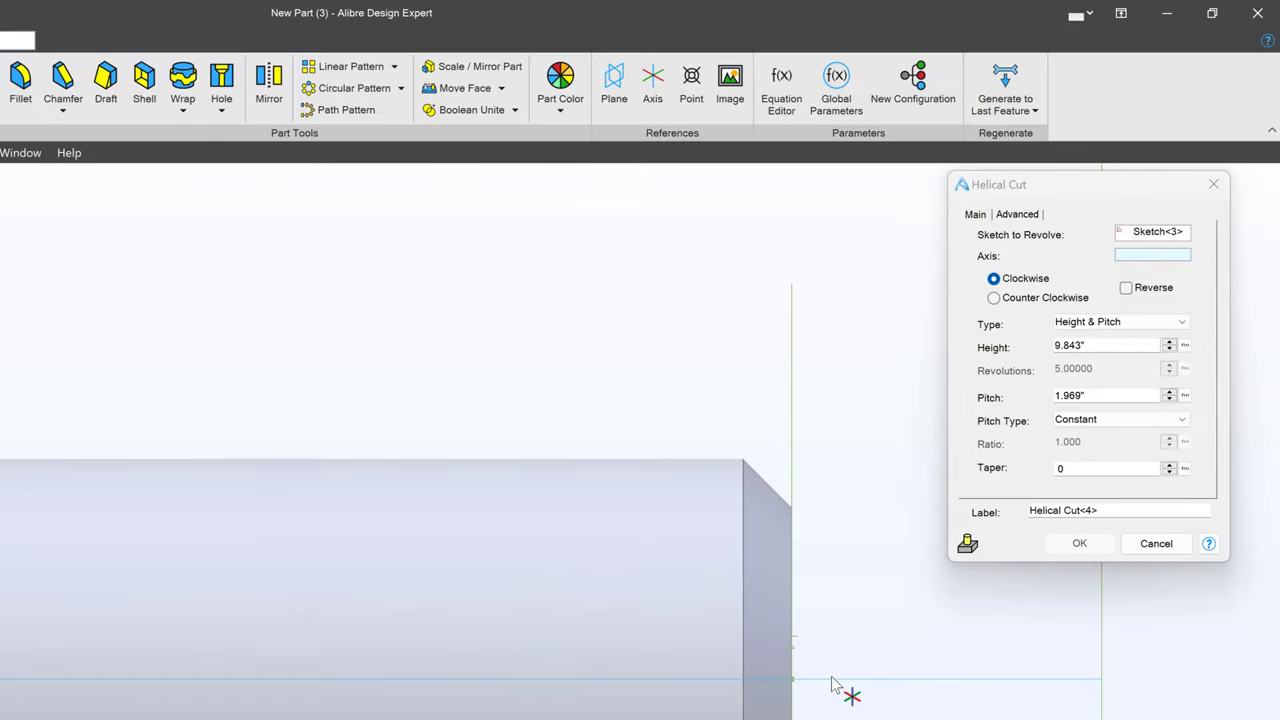
pyautogui.click(832, 681)
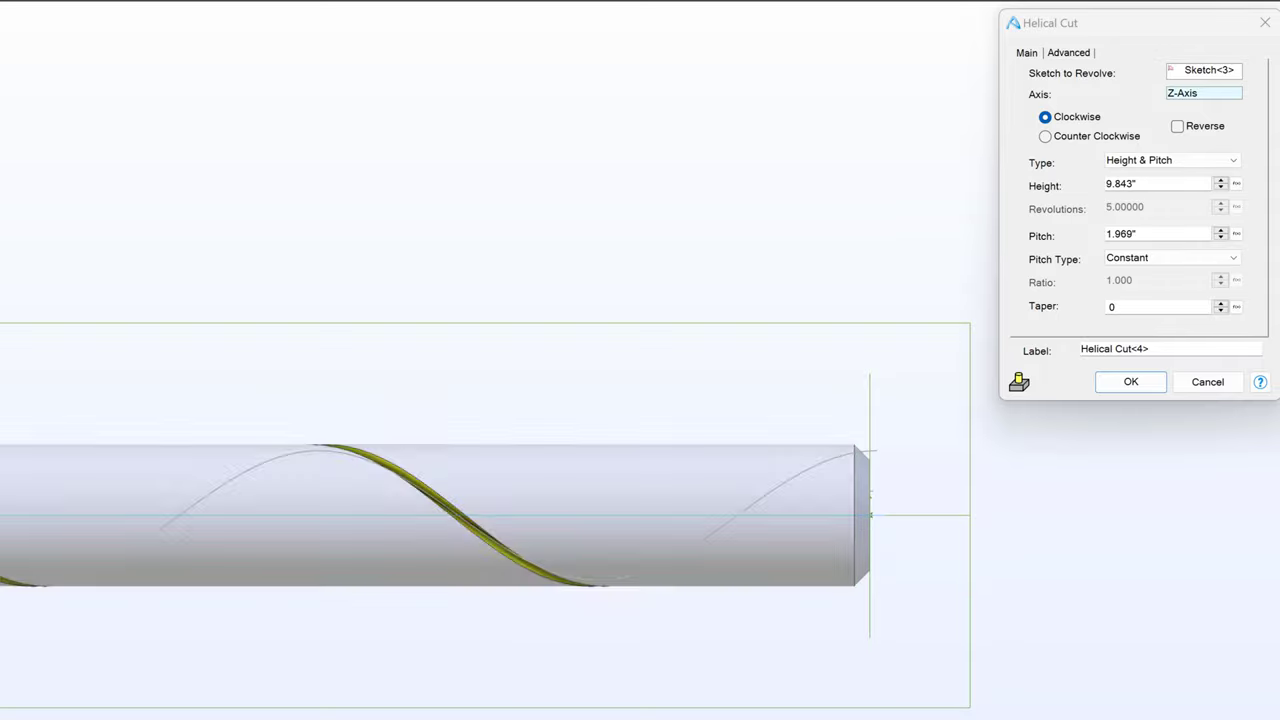
pyautogui.scroll(-3, 652, 392)
pyautogui.scroll(1, 200, 443)
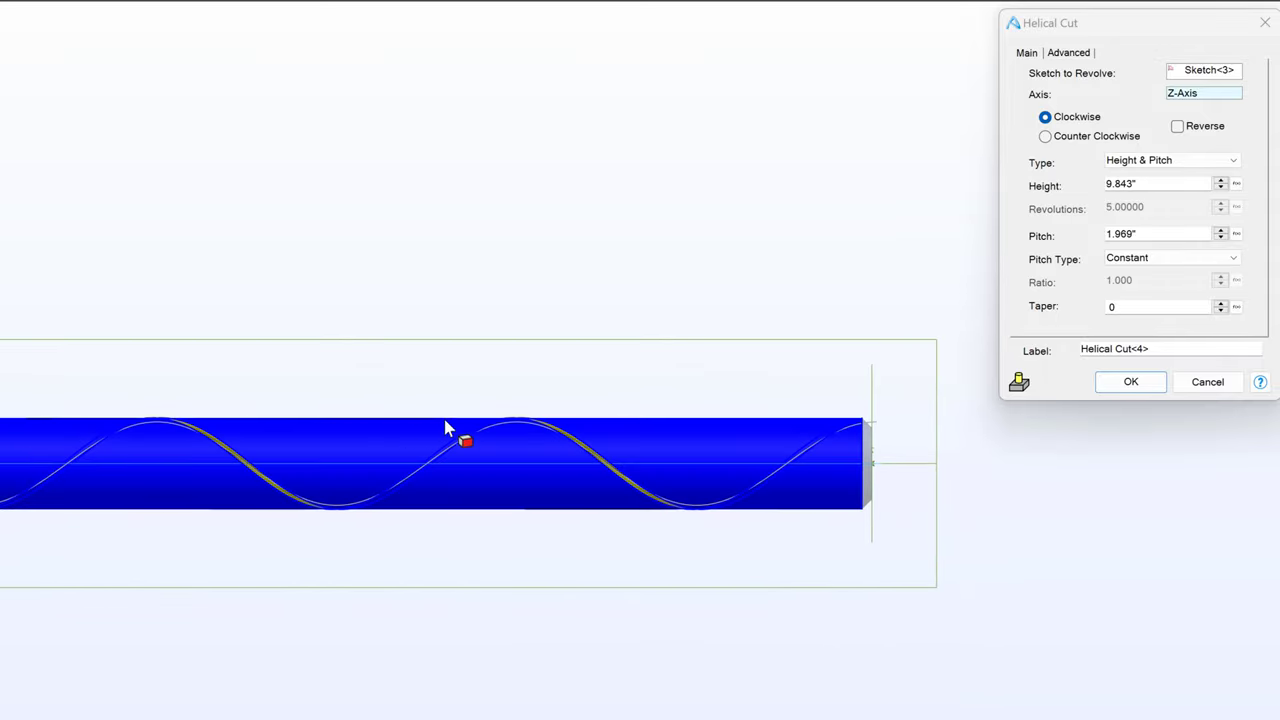
pyautogui.scroll(2, 951, 411)
pyautogui.moveTo(1156, 183); pyautogui.dragTo(974, 183)
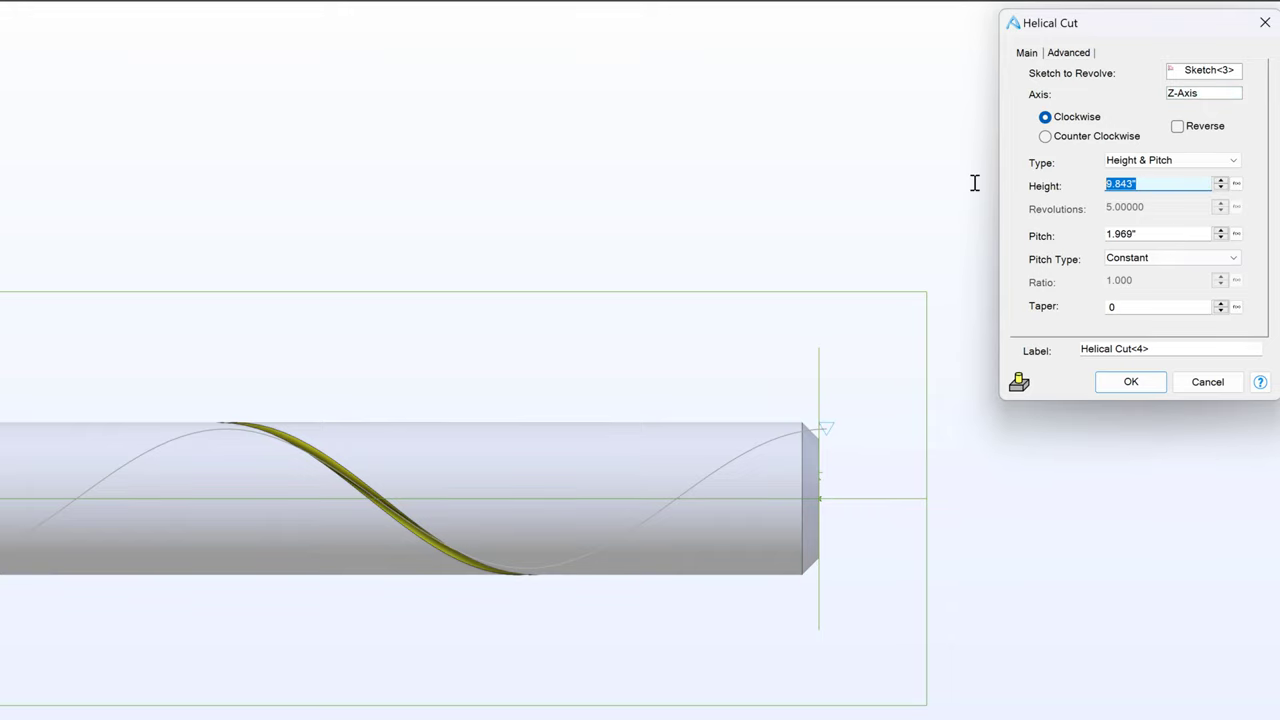
pyautogui.write('4')
pyautogui.click(1157, 236)
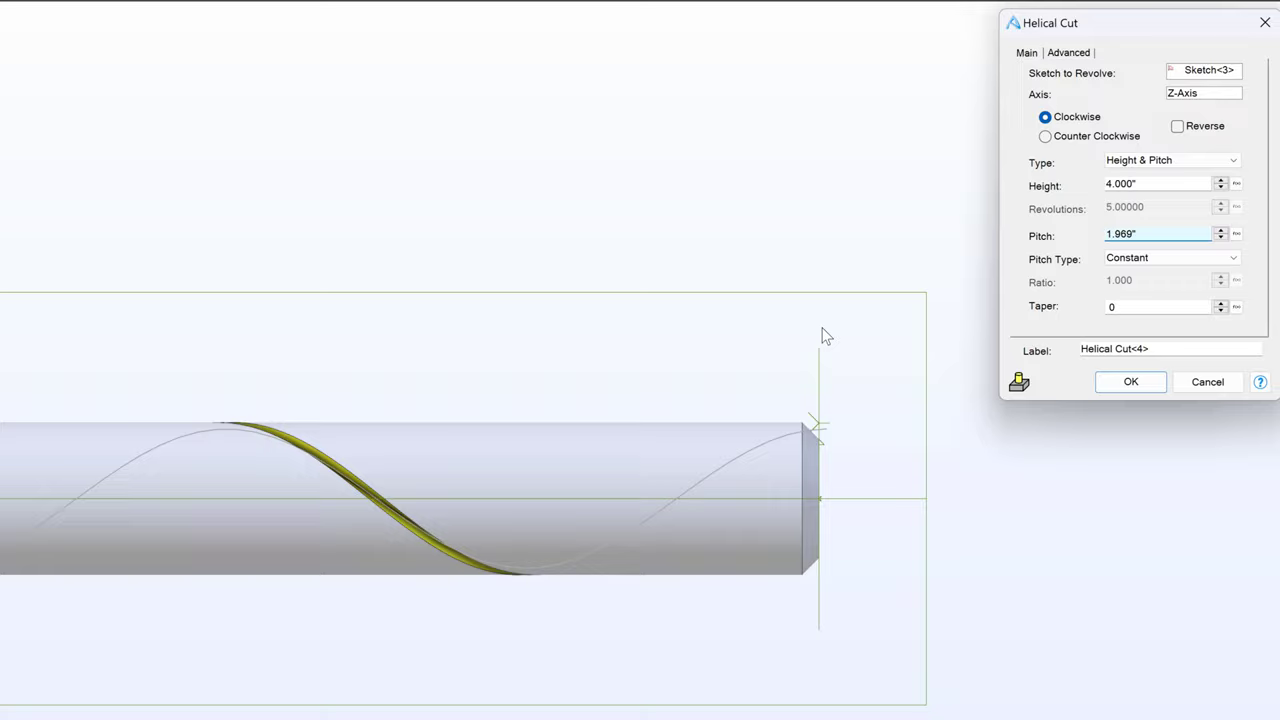
# Set the pitch to .050", complete the helical thread cut, and begin a new sketch
pyautogui.click(1160, 181)
pyautogui.scroll(-4, 793, 230)
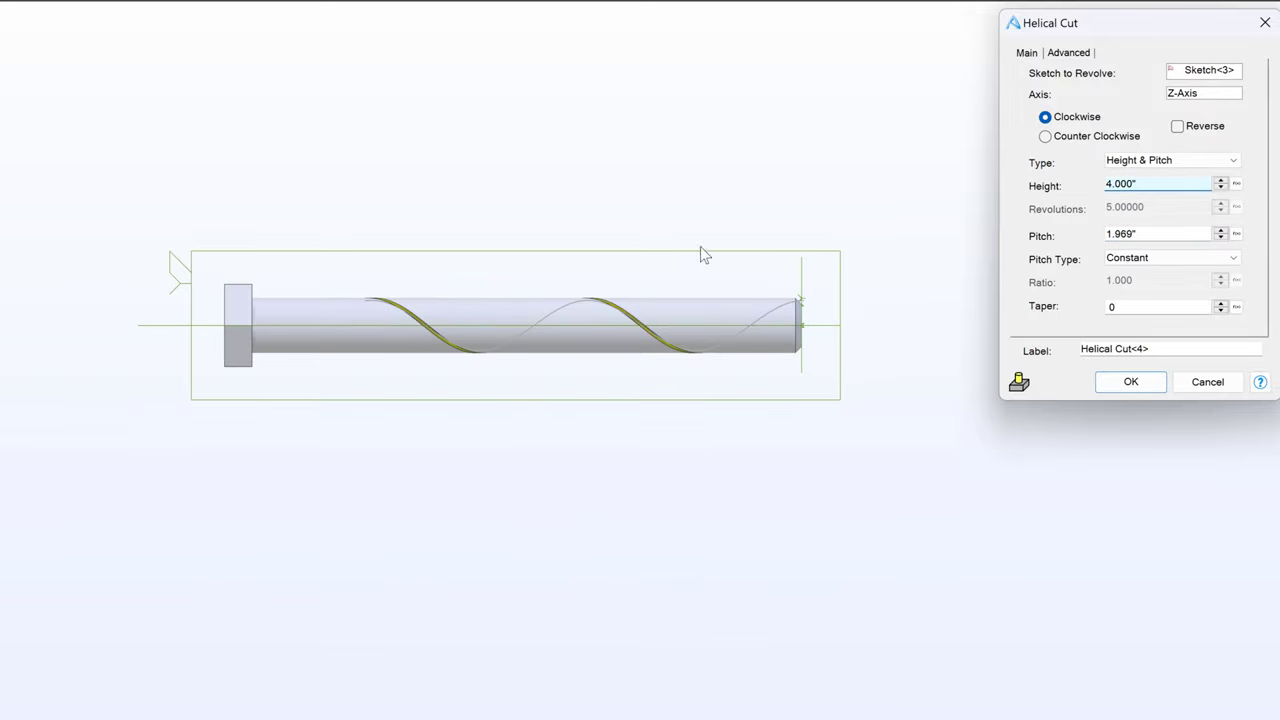
pyautogui.scroll(5, 700, 255)
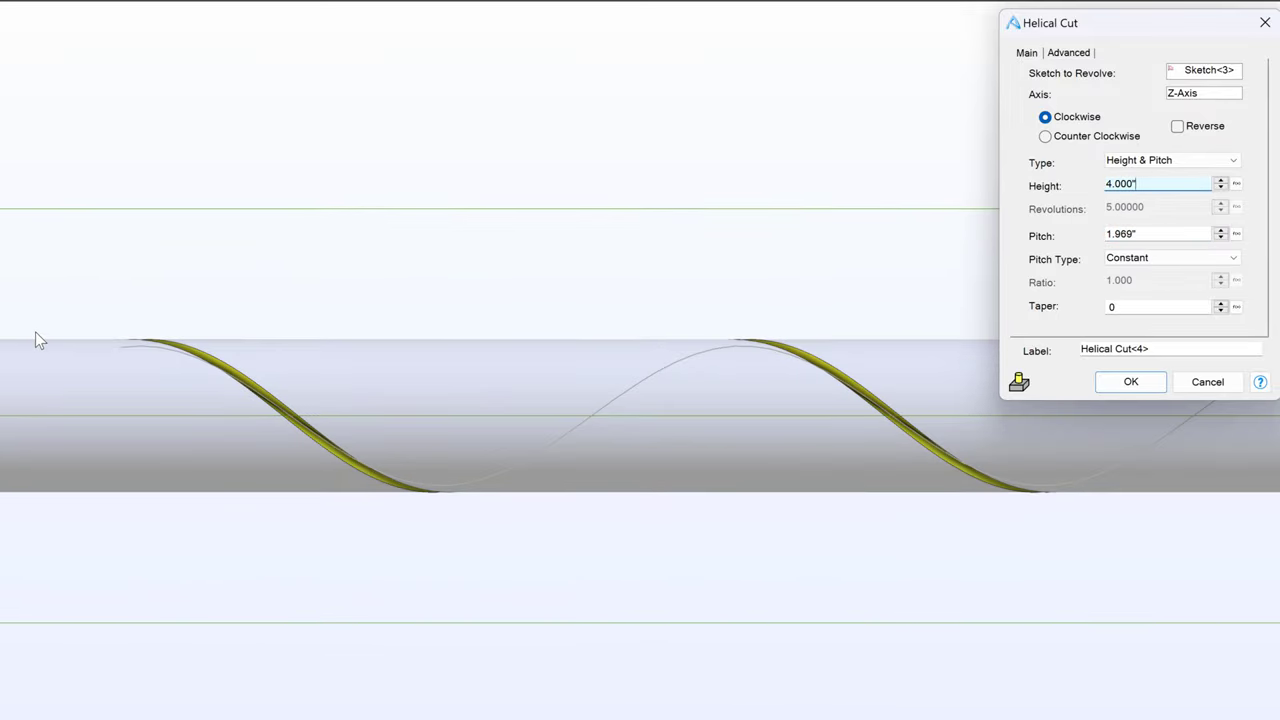
pyautogui.scroll(-2, 153, 337)
pyautogui.moveTo(1140, 234); pyautogui.dragTo(1000, 235)
pyautogui.write('.05')
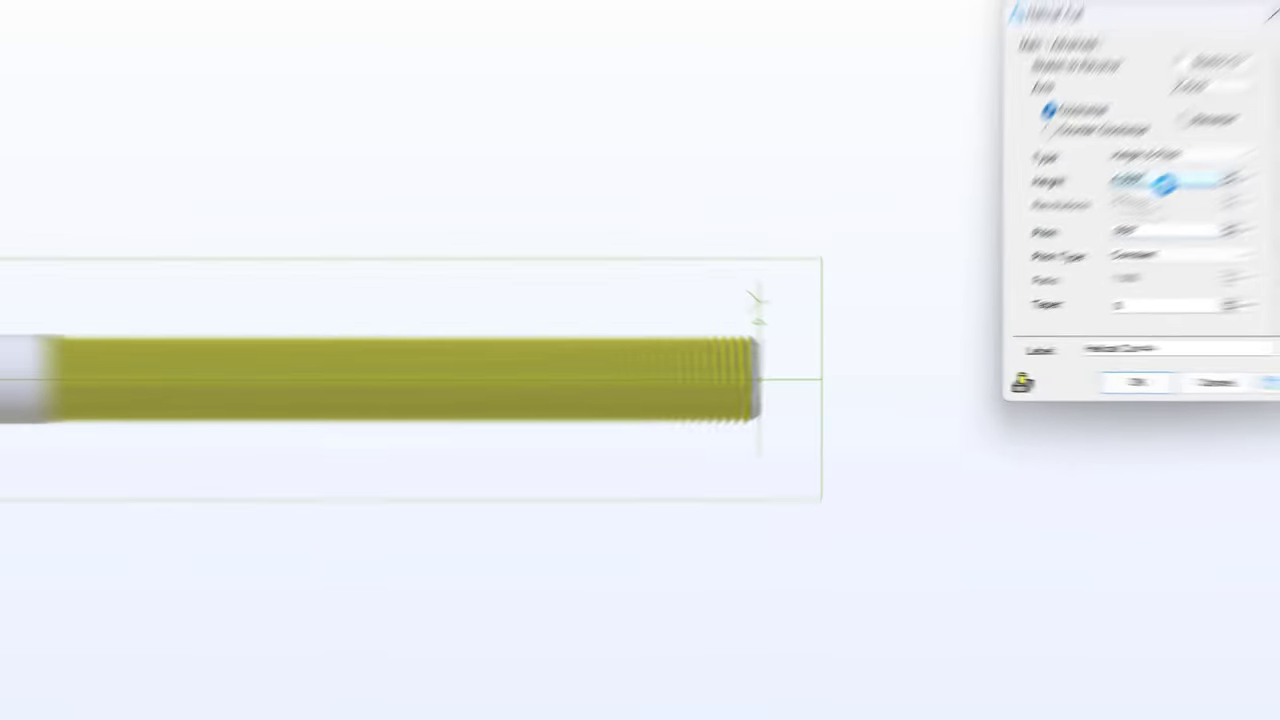
pyautogui.click(1156, 186)
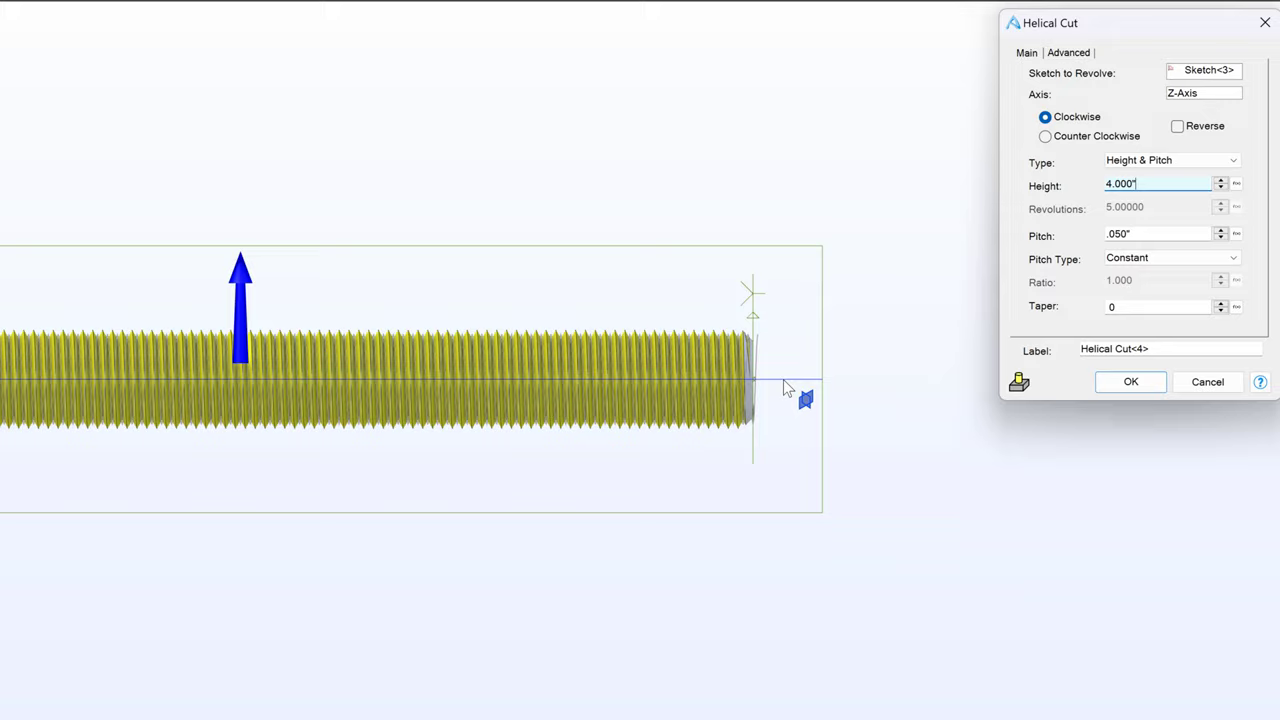
pyautogui.scroll(5, 700, 369)
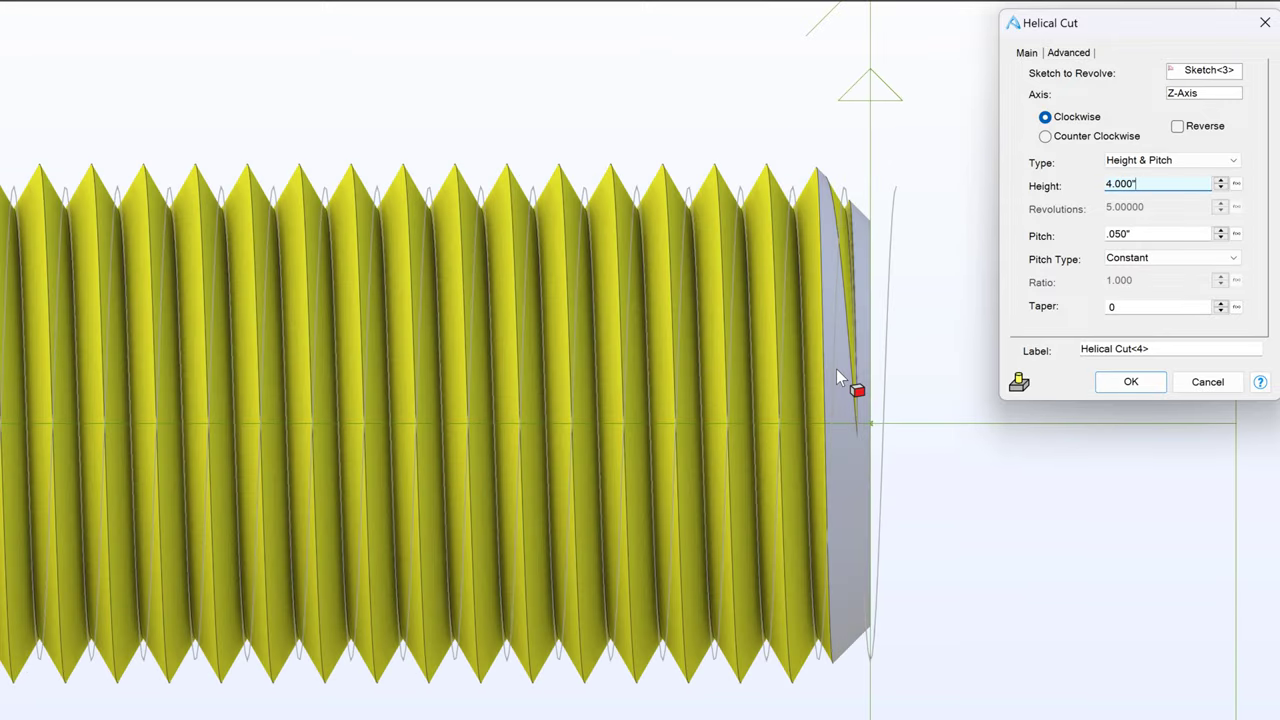
pyautogui.scroll(-6, 846, 371)
pyautogui.scroll(3, 138, 388)
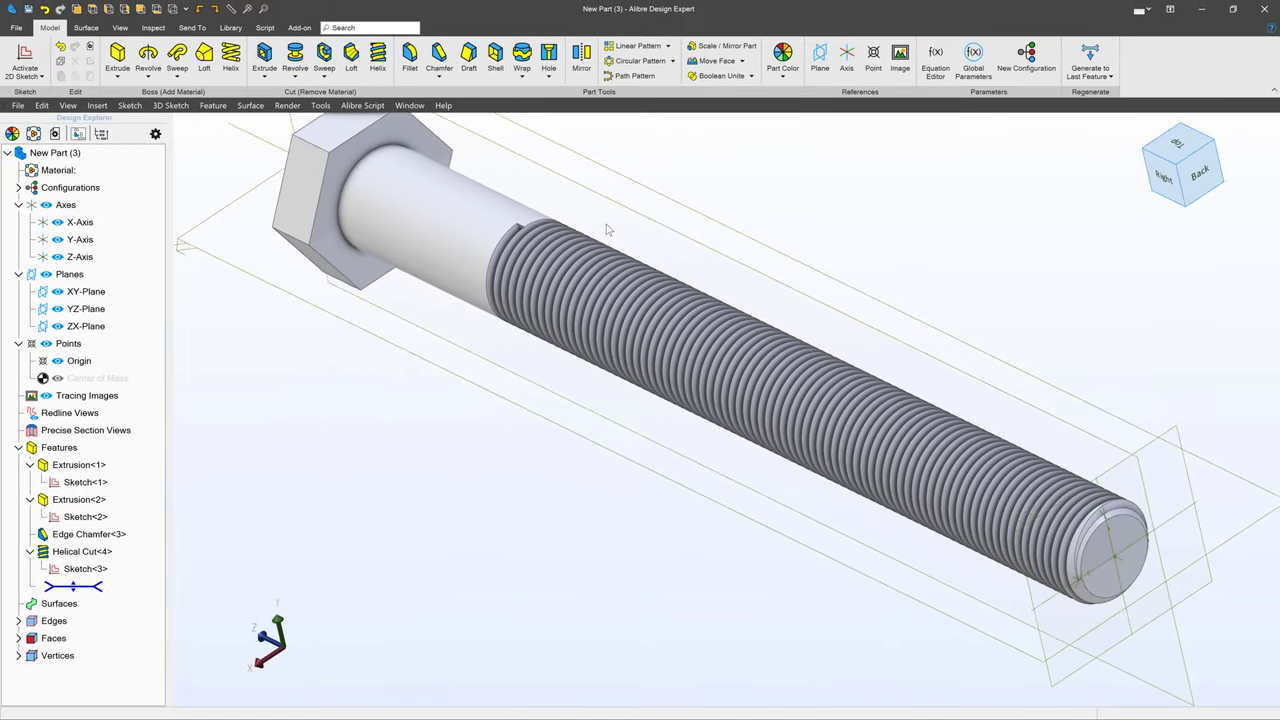
pyautogui.scroll(5, 508, 190)
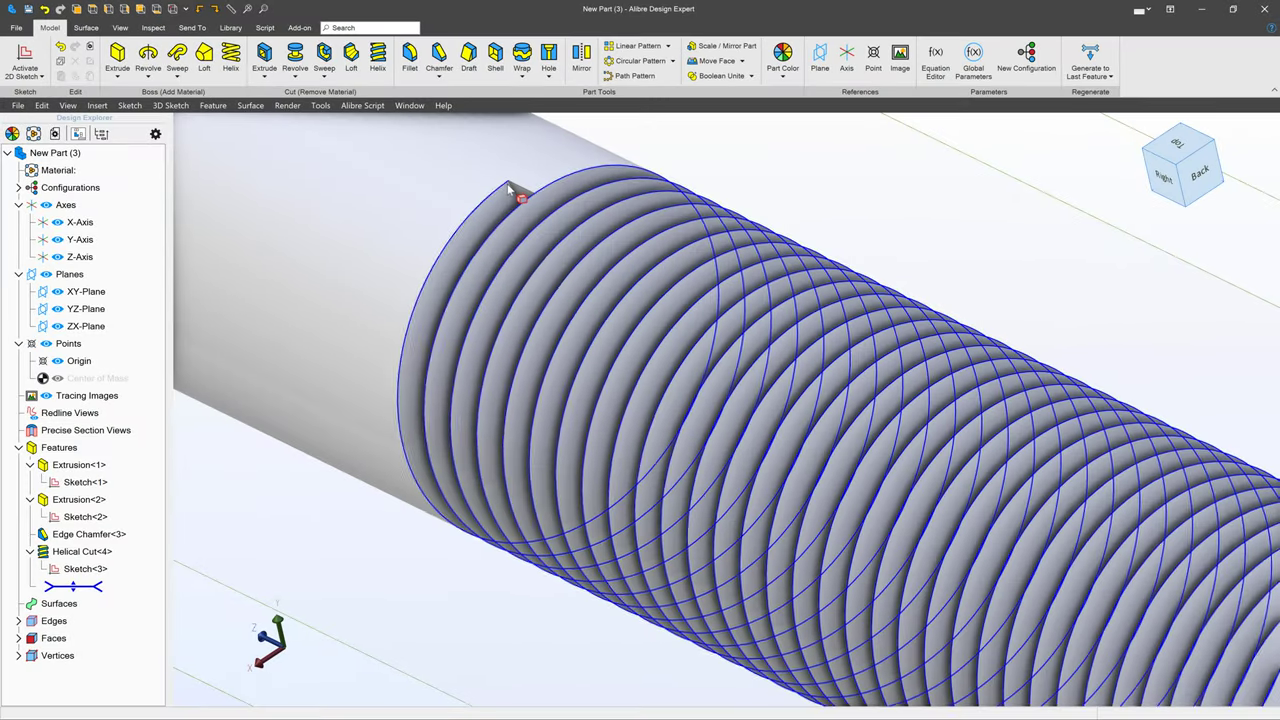
pyautogui.click(25, 60)
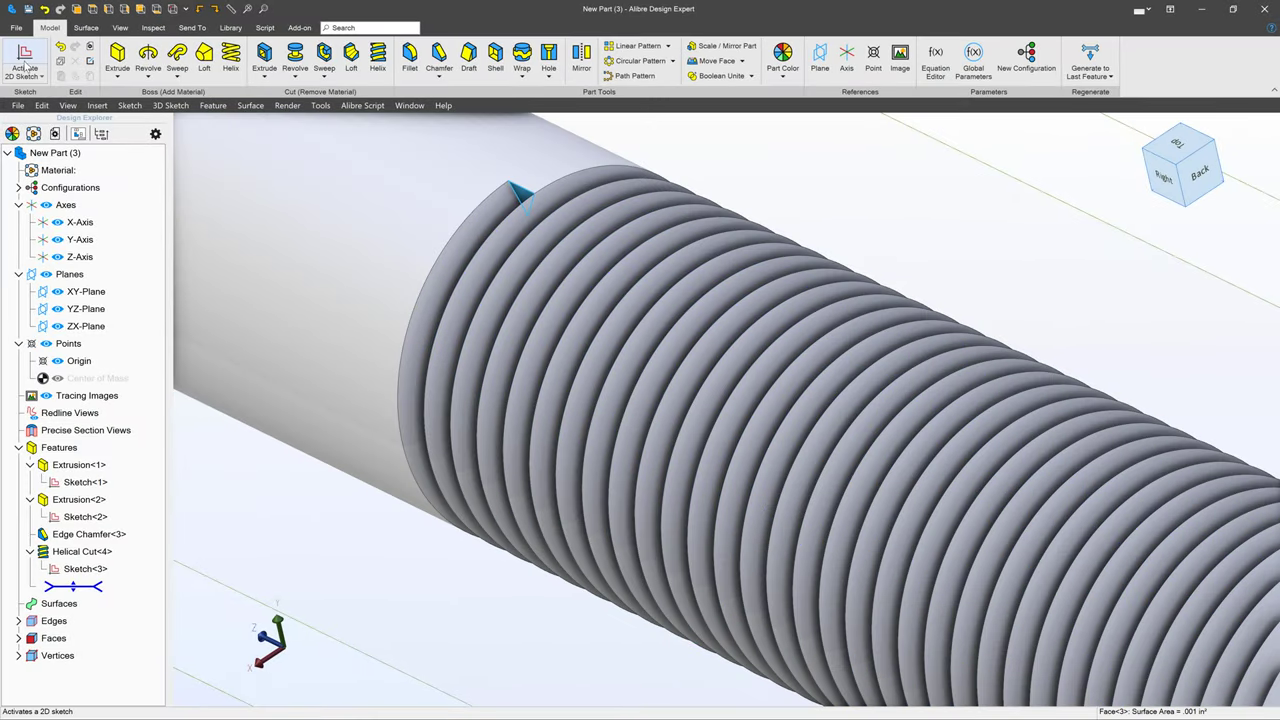
# Project the triangular thread-start face into Sketch<4> with association to the source maintained
pyautogui.scroll(5, 487, 365)
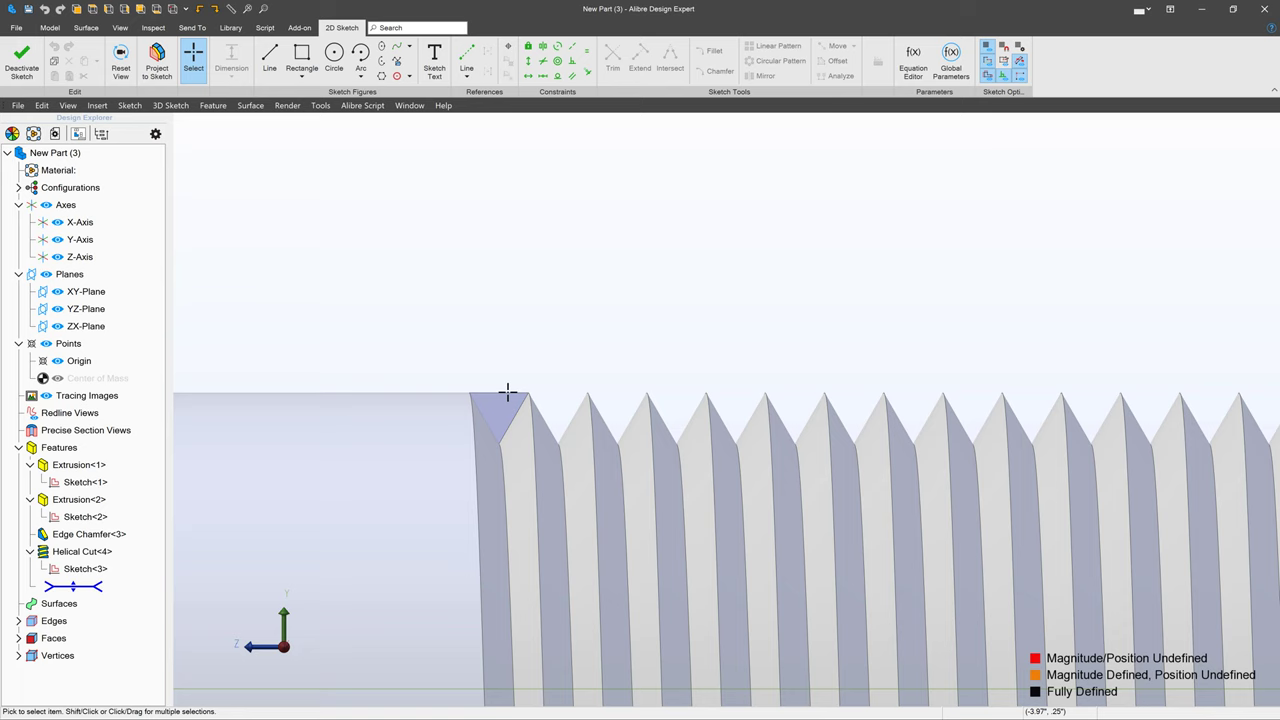
pyautogui.click(497, 421)
pyautogui.click(520, 381)
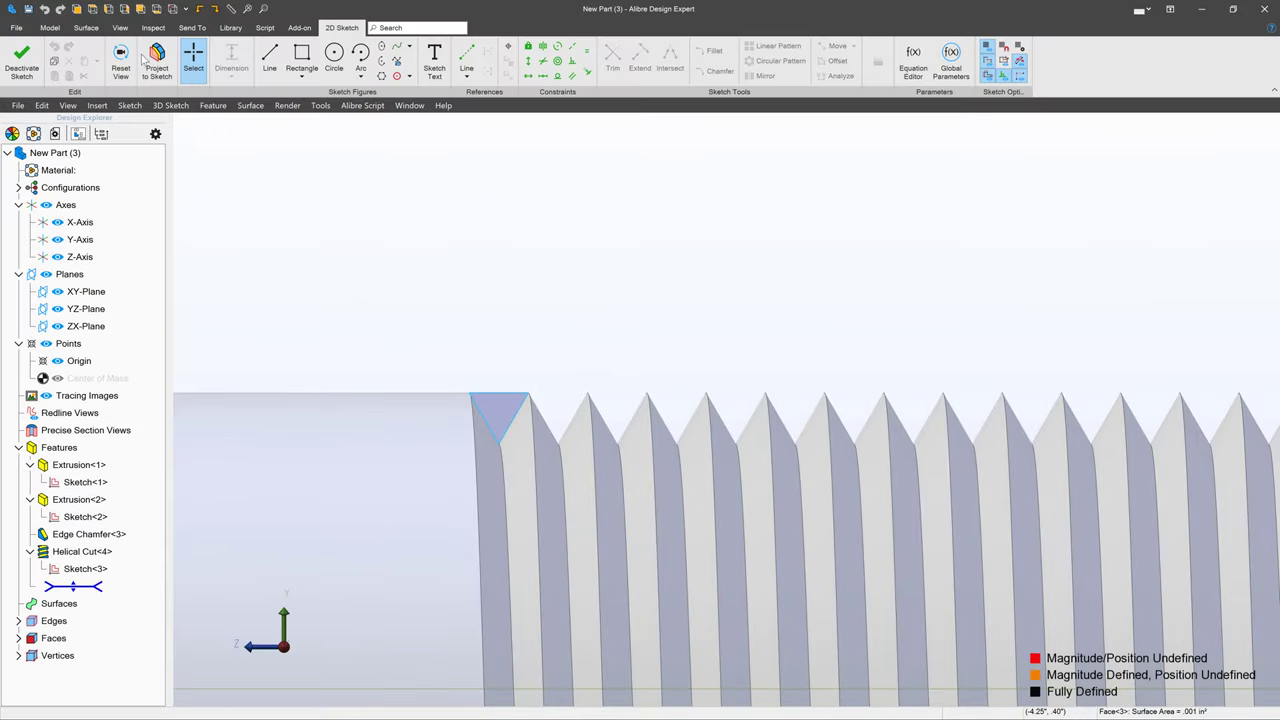
pyautogui.click(155, 57)
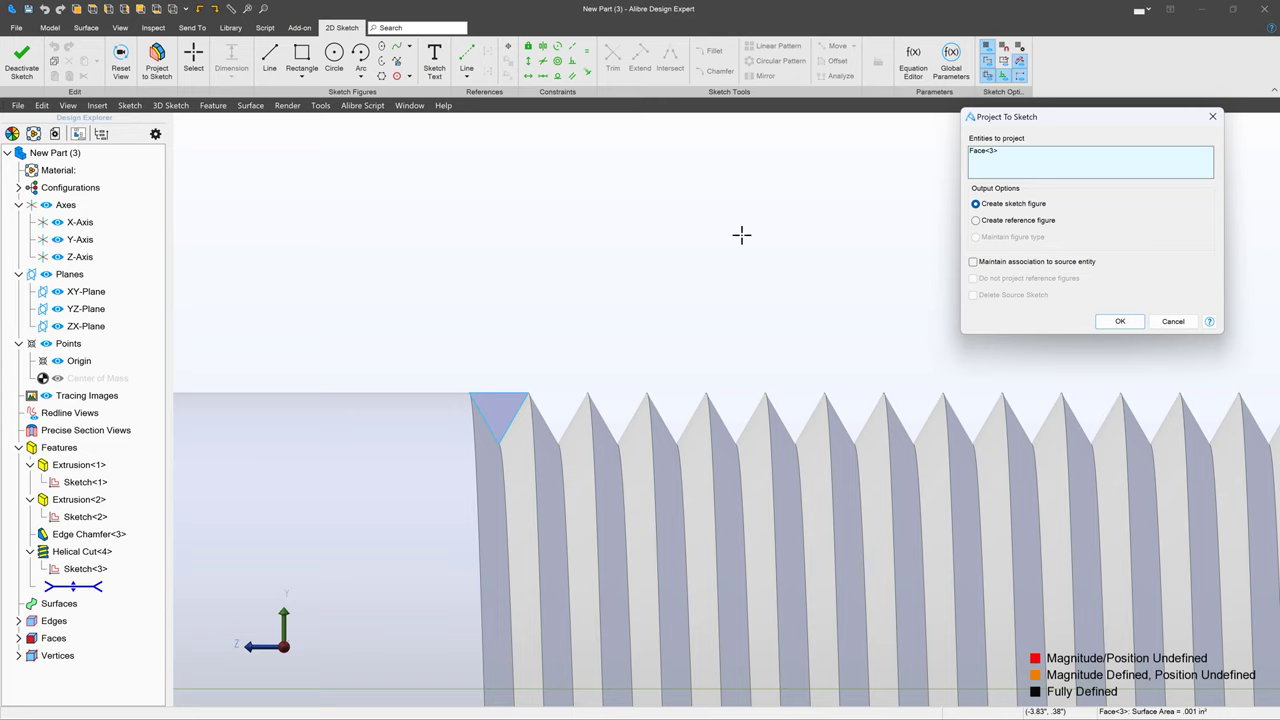
pyautogui.click(973, 262)
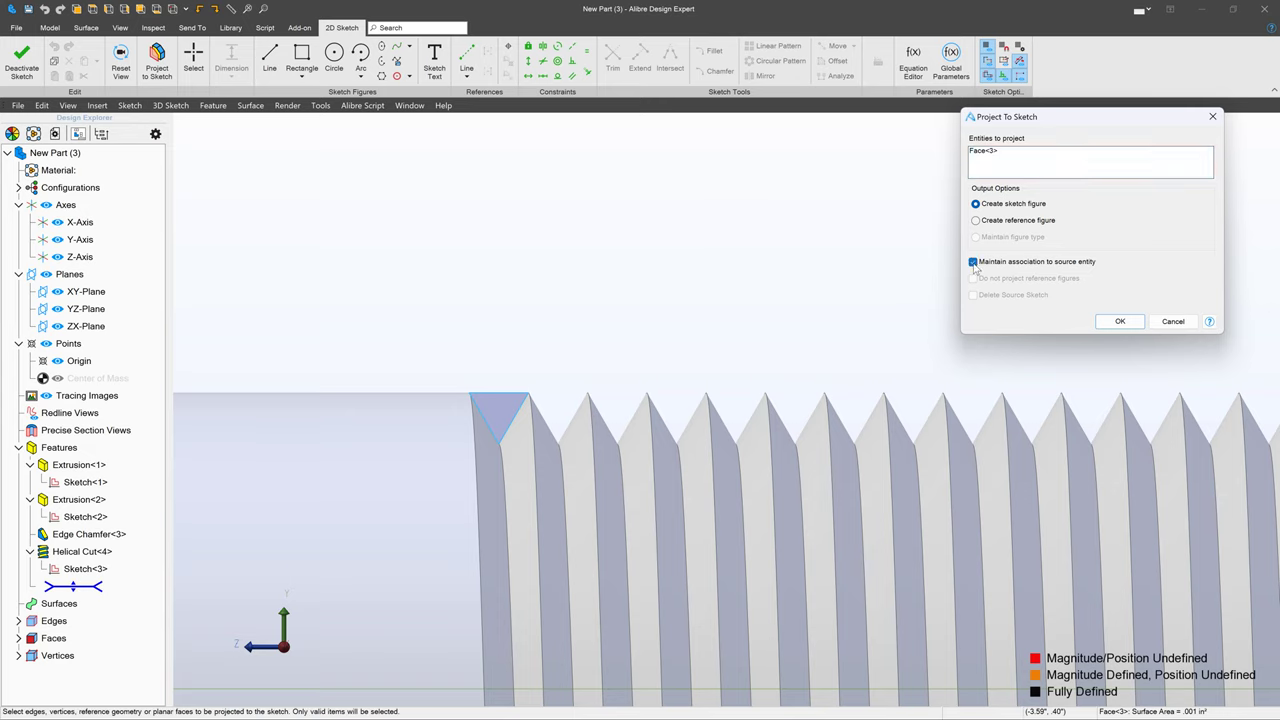
pyautogui.click(1120, 322)
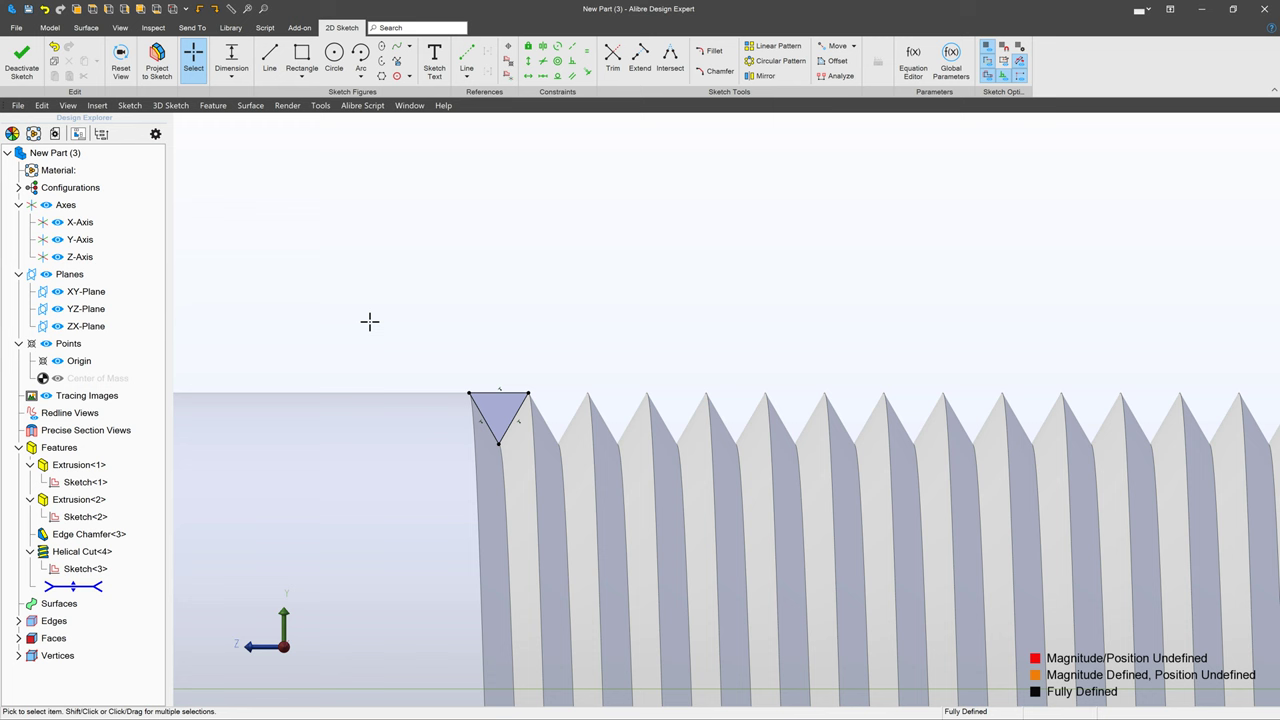
pyautogui.click(21, 60)
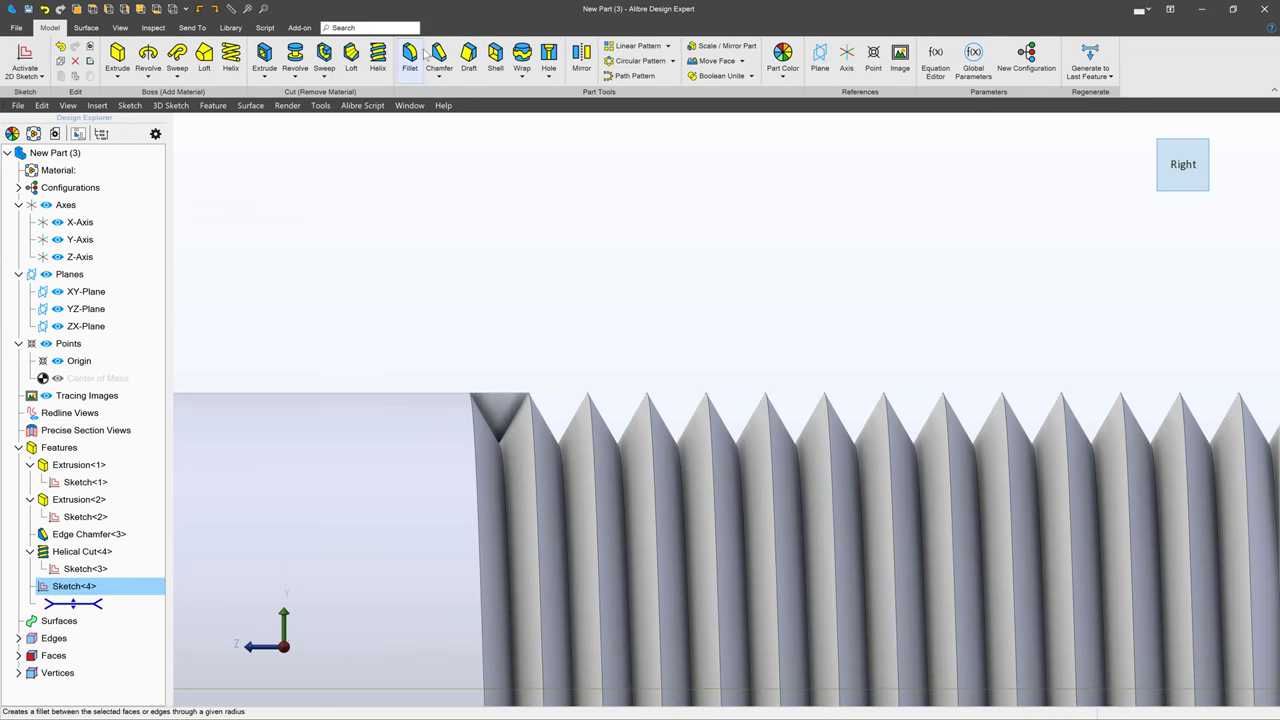
# Begin a second helical cut from Sketch<4> about the Z-Axis and select its height value
pyautogui.click(378, 56)
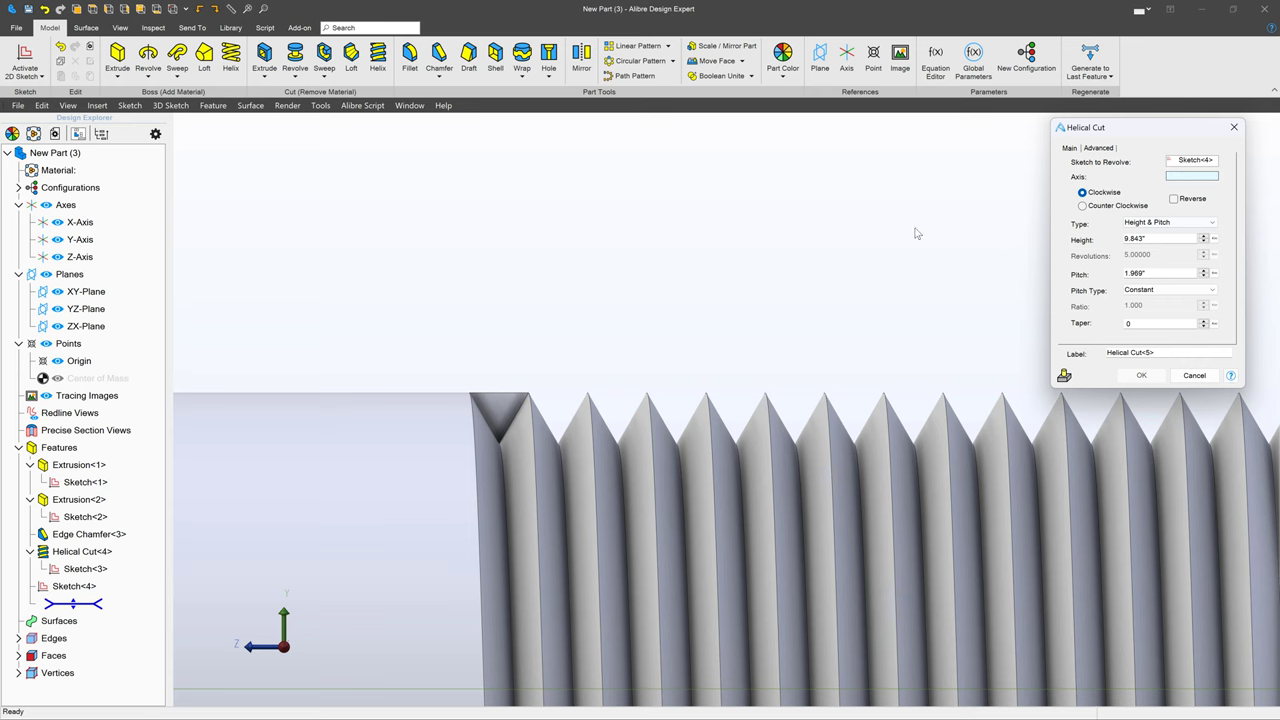
pyautogui.scroll(-5, 870, 305)
pyautogui.click(320, 397)
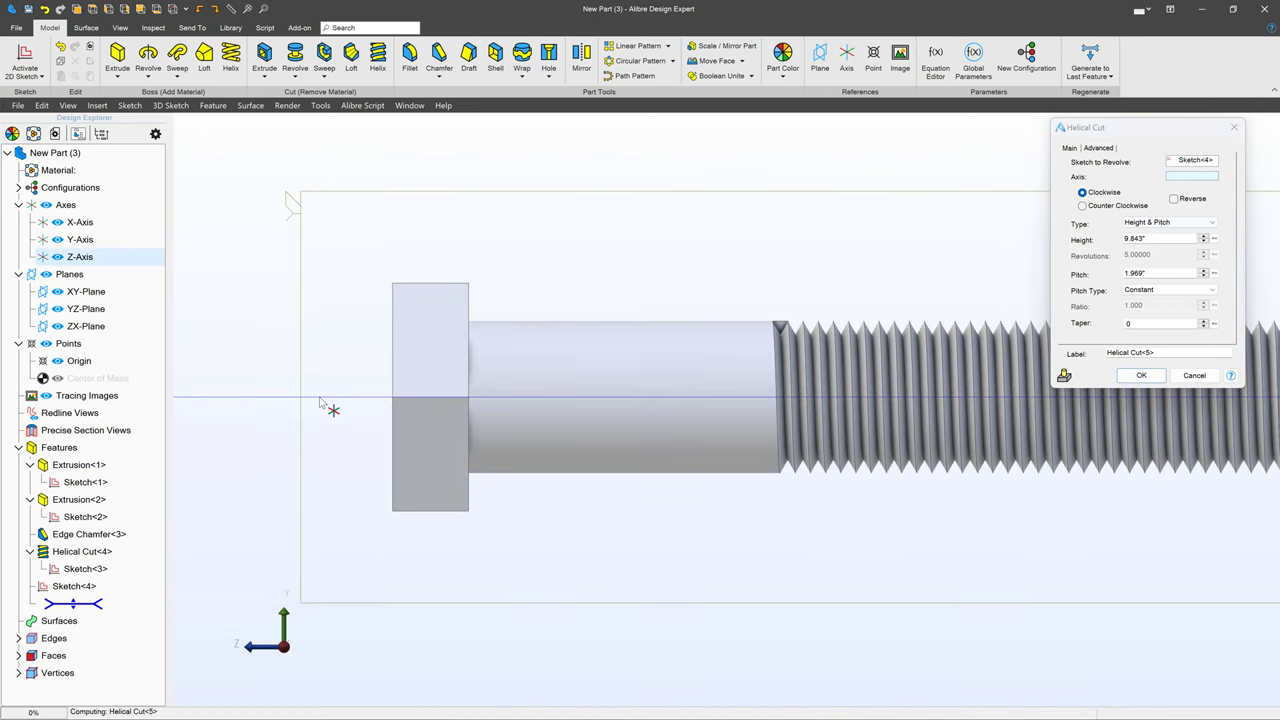
pyautogui.scroll(5, 815, 335)
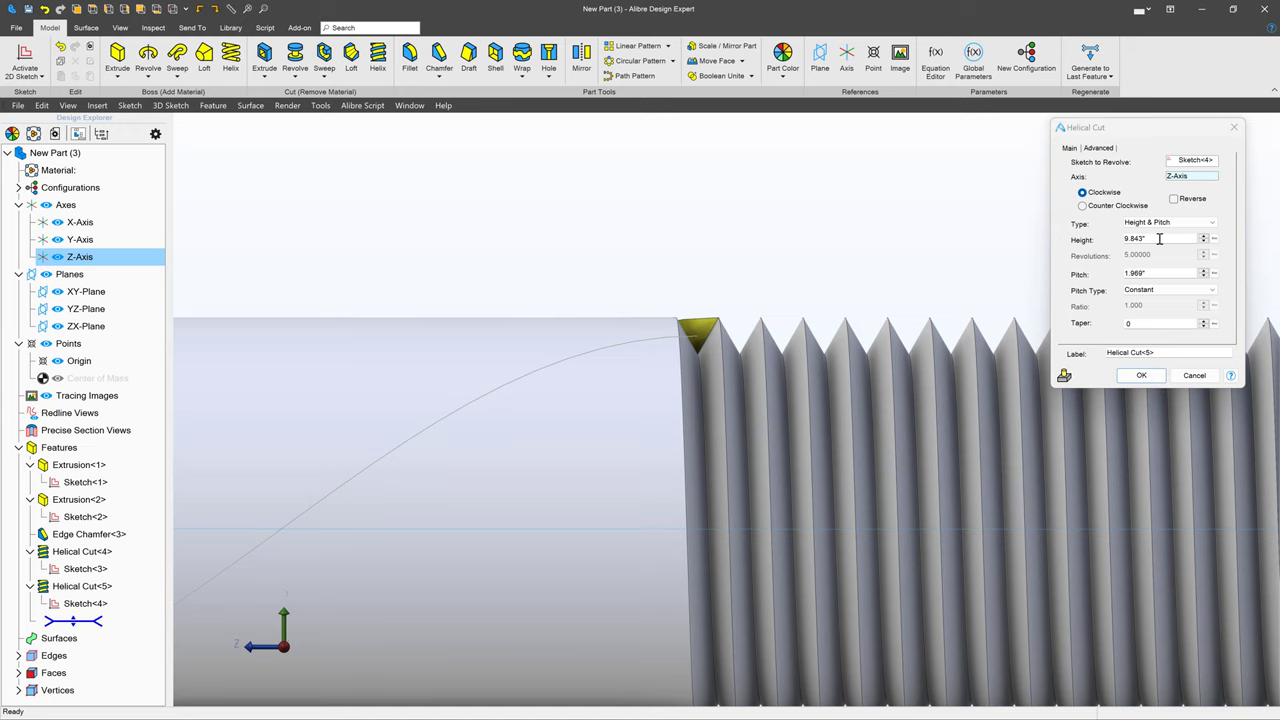
pyautogui.doubleClick(1159, 238)
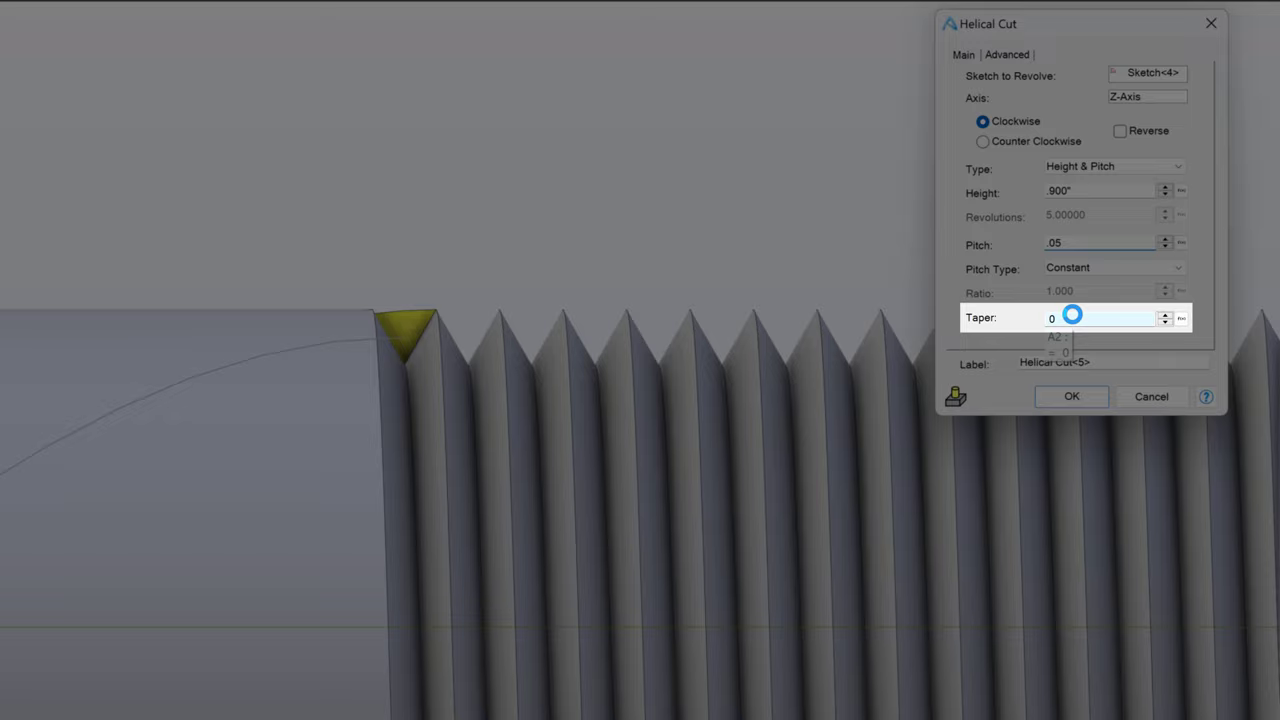
# Change the Helical Cut taper from 10° to 20° and apply the tapered run-out cut
pyautogui.click(1072, 315)
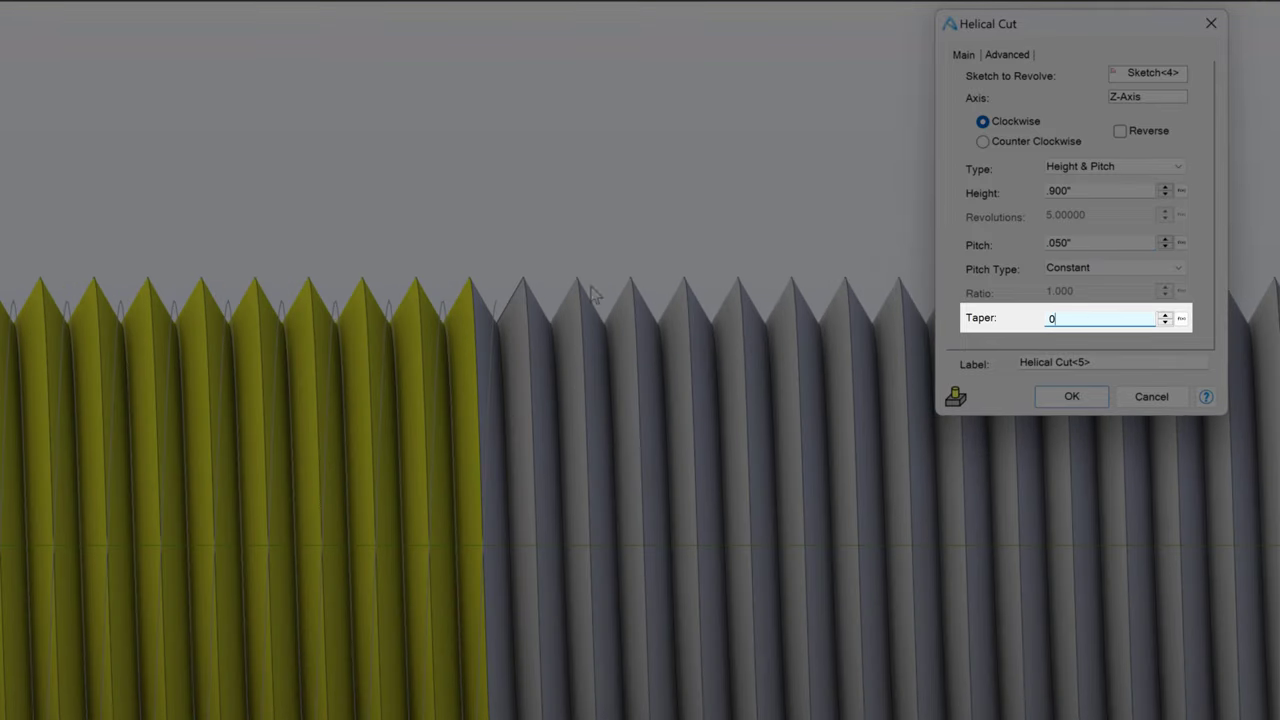
pyautogui.moveTo(1072, 318); pyautogui.dragTo(1003, 315)
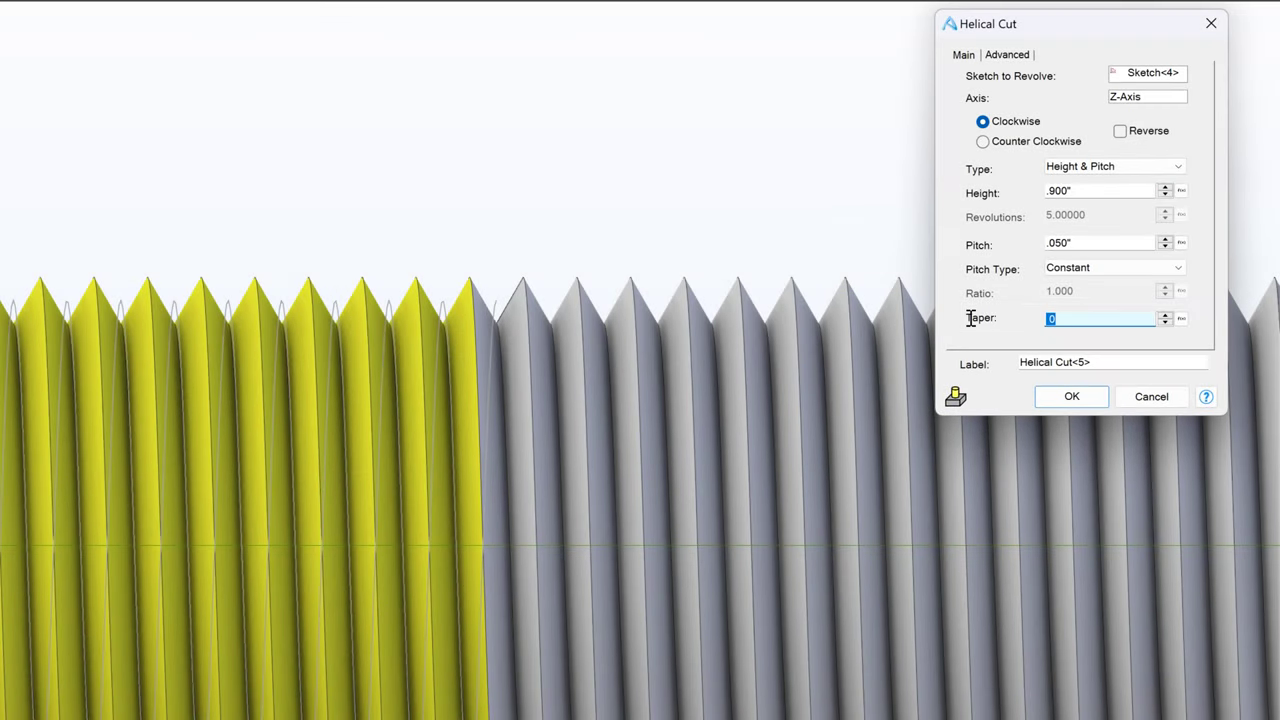
pyautogui.write('10')
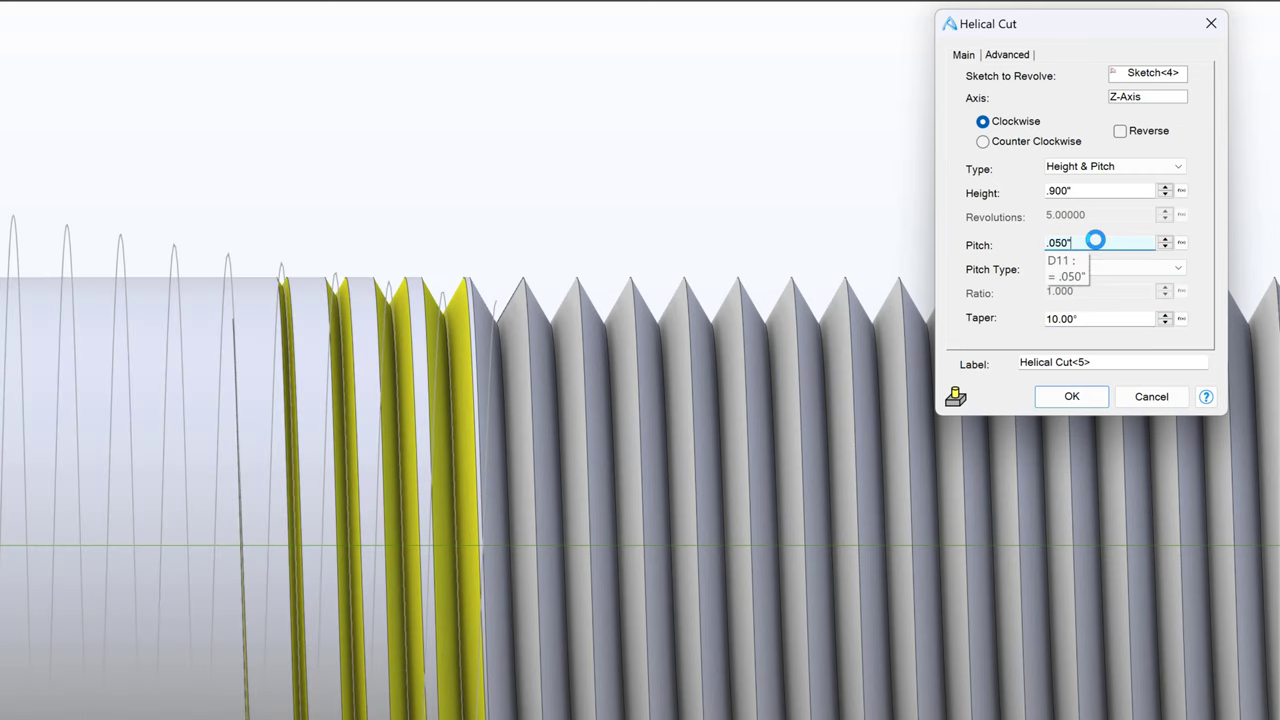
pyautogui.scroll(-5, 460, 275)
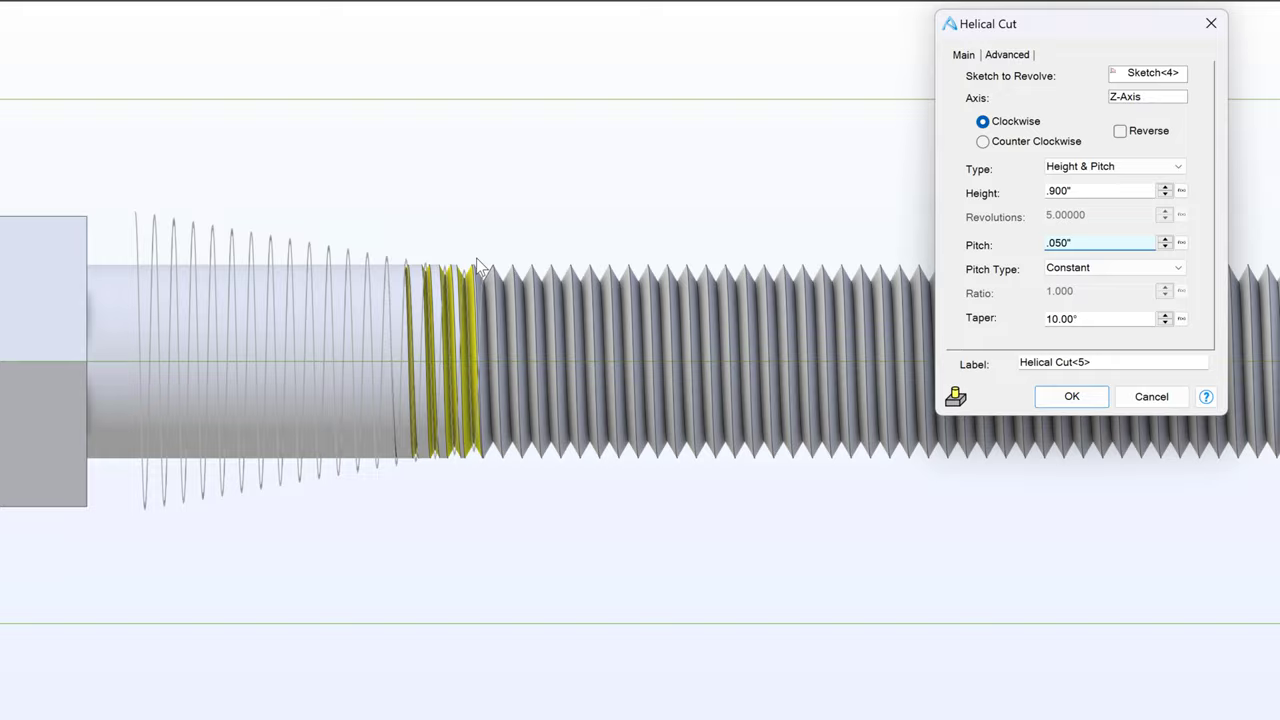
pyautogui.scroll(5, 515, 286)
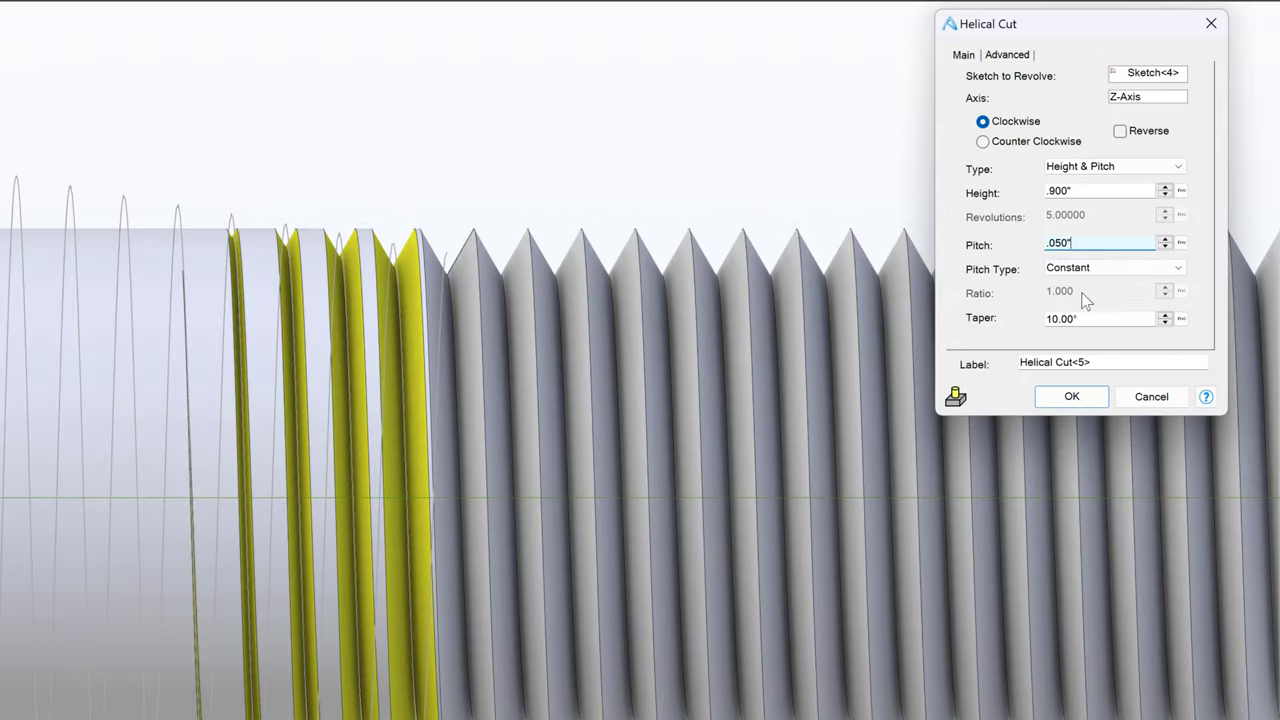
pyautogui.doubleClick(1100, 318)
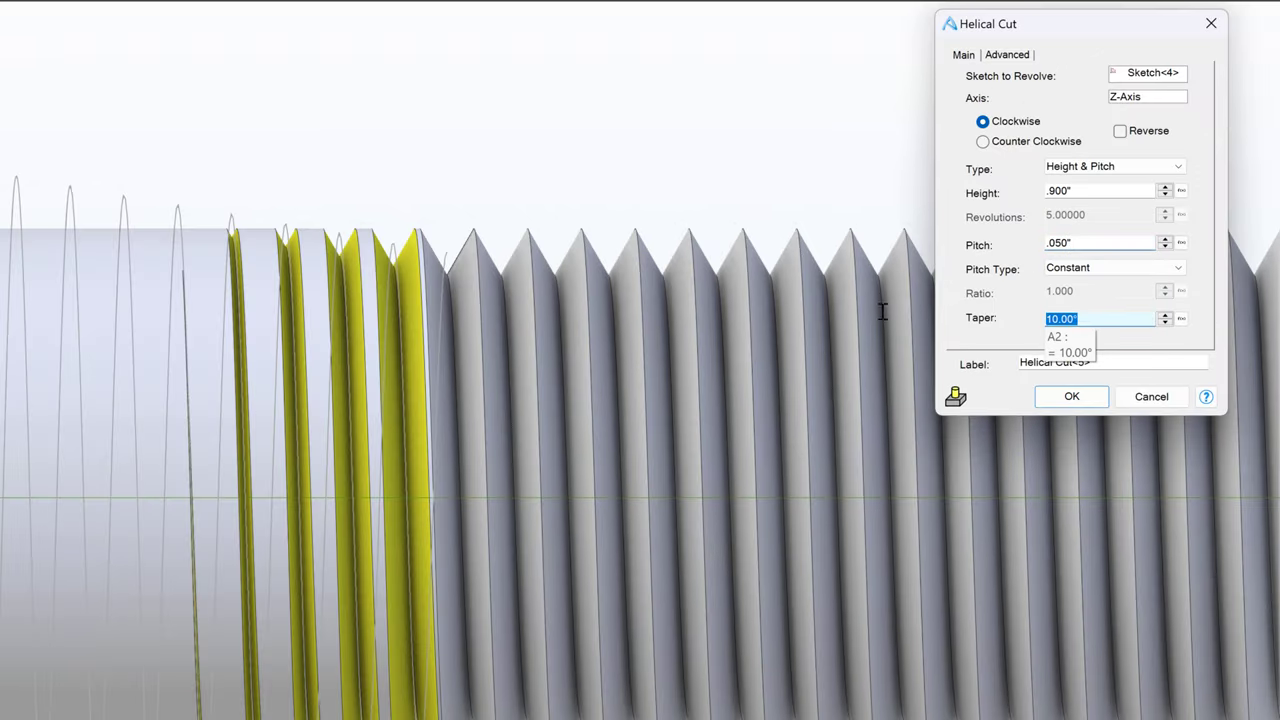
pyautogui.write('20')
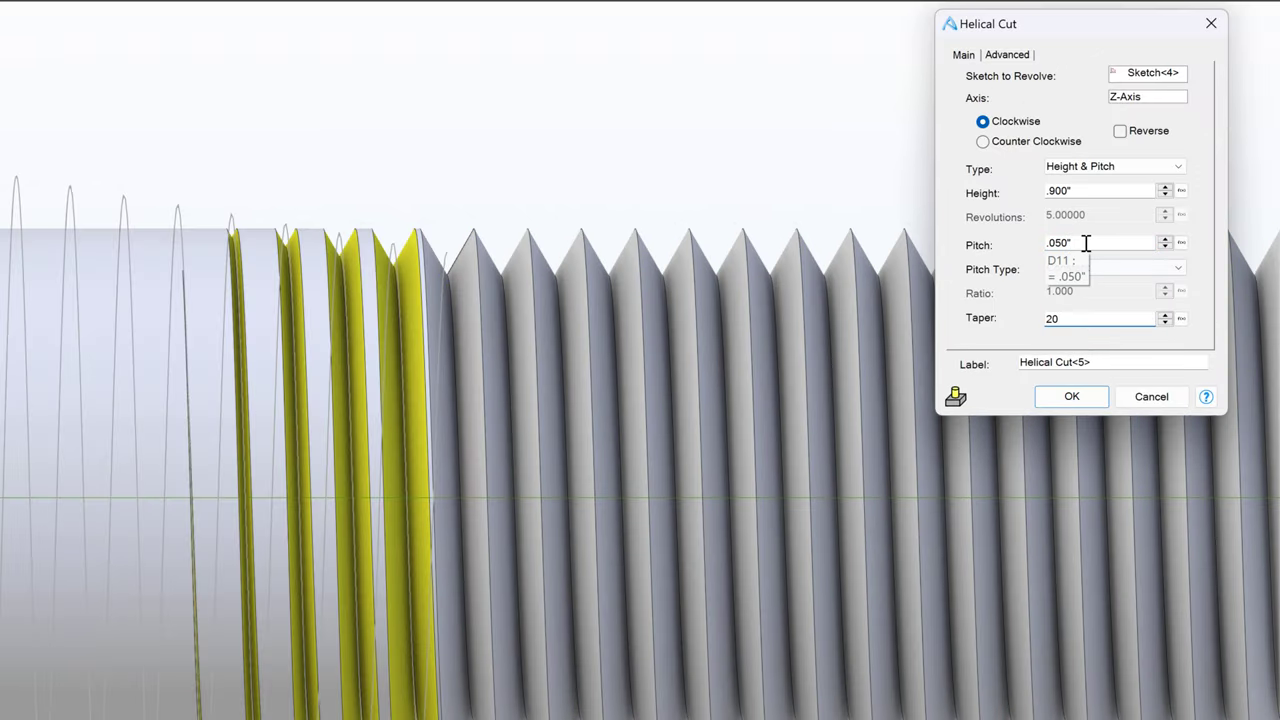
pyautogui.click(1084, 242)
pyautogui.scroll(-3, 390, 240)
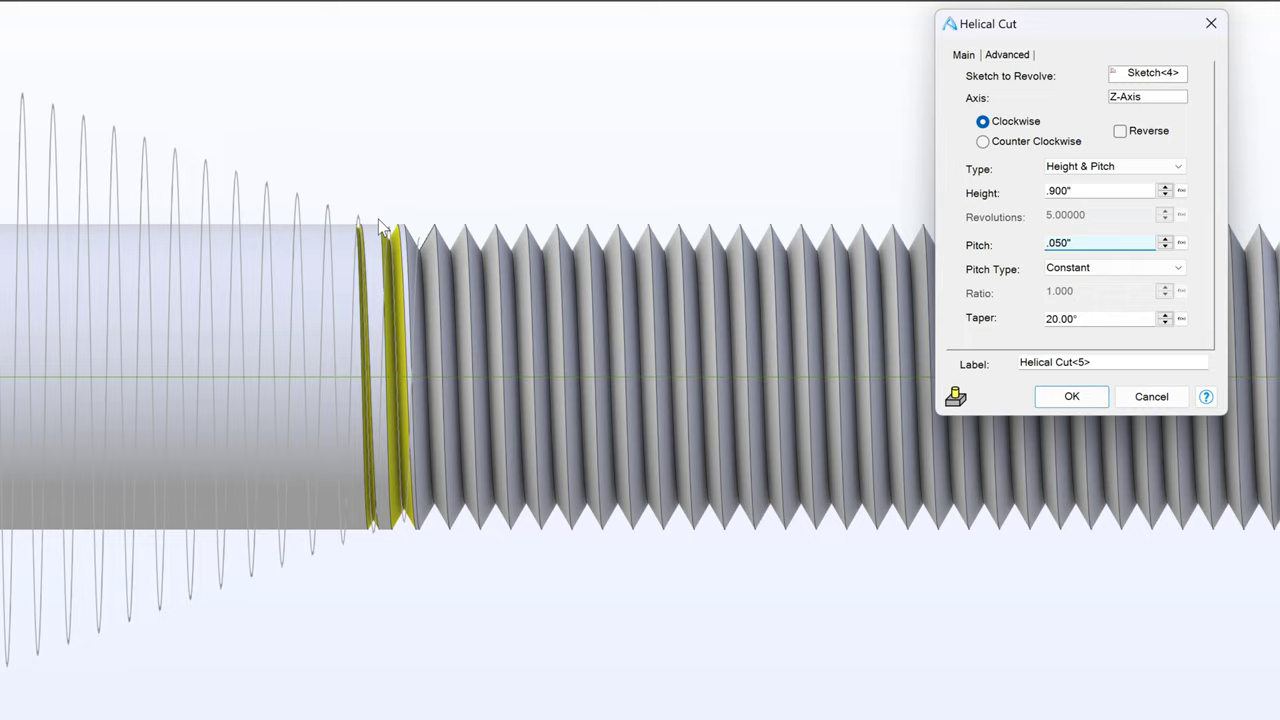
pyautogui.scroll(-4, 407, 447)
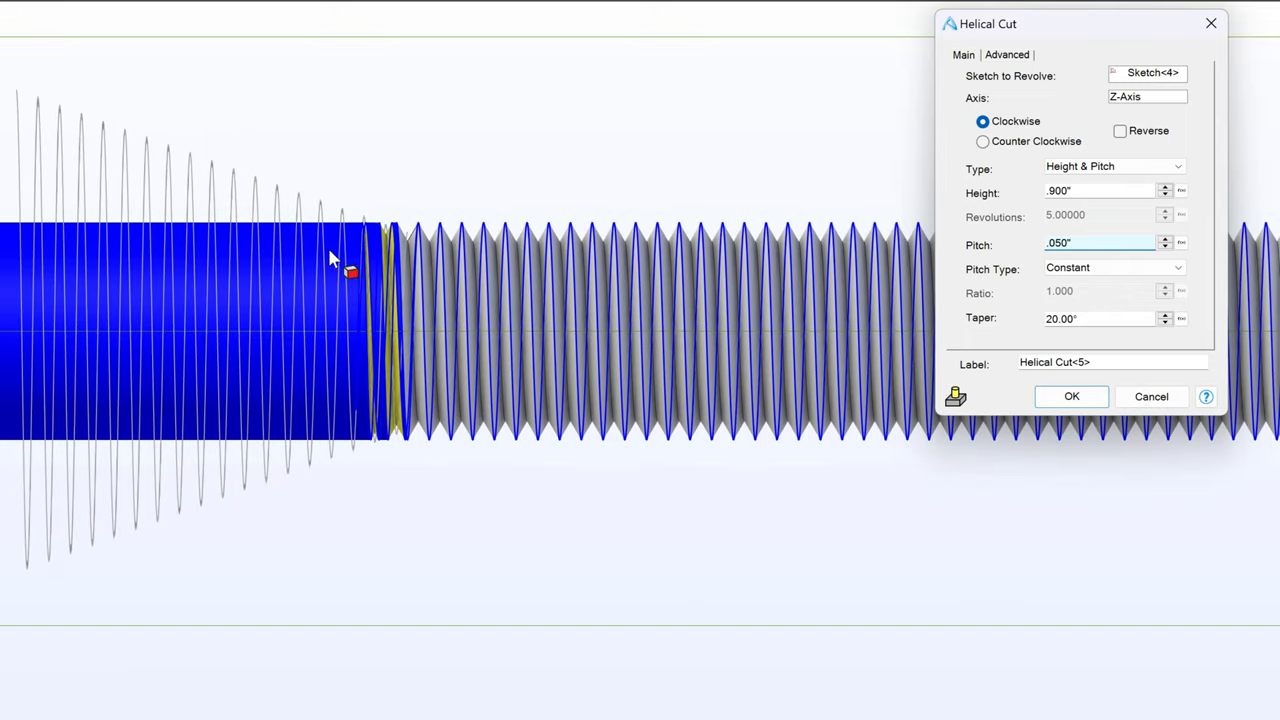
pyautogui.click(1071, 397)
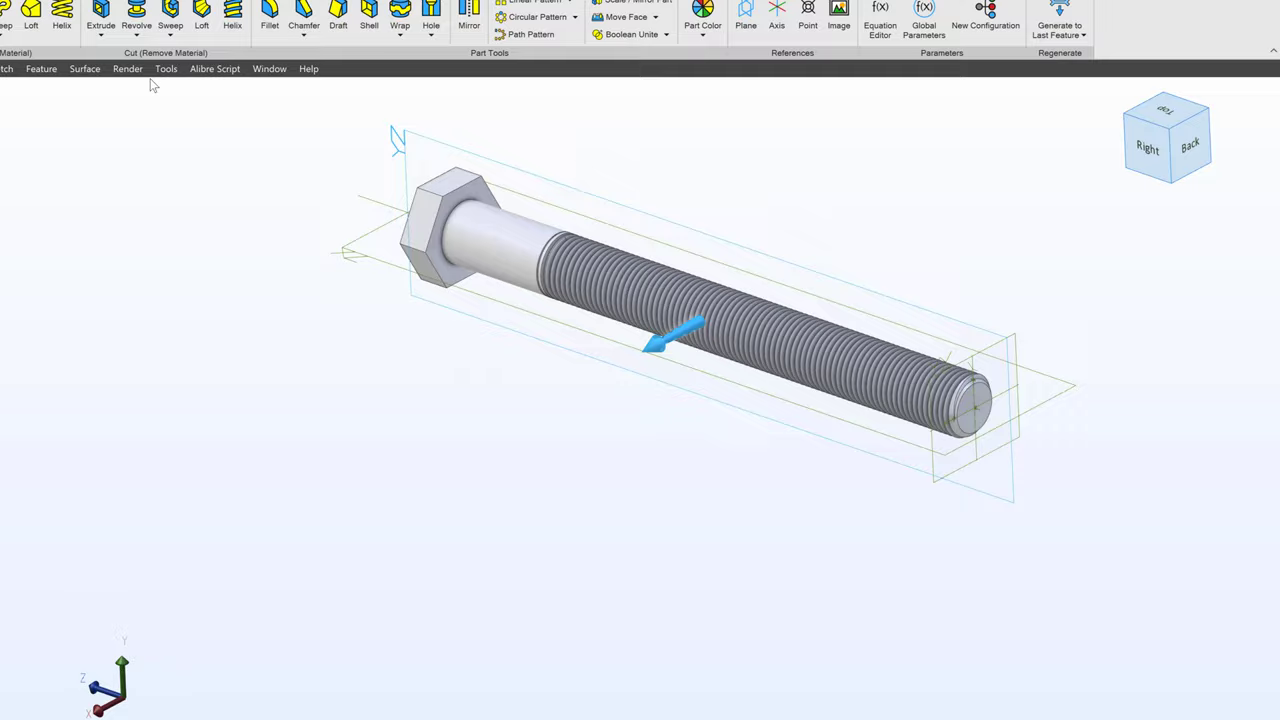
# Open a sketch on the YZ-Plane and start a spline left of the head's top corner
pyautogui.click(22, 66)
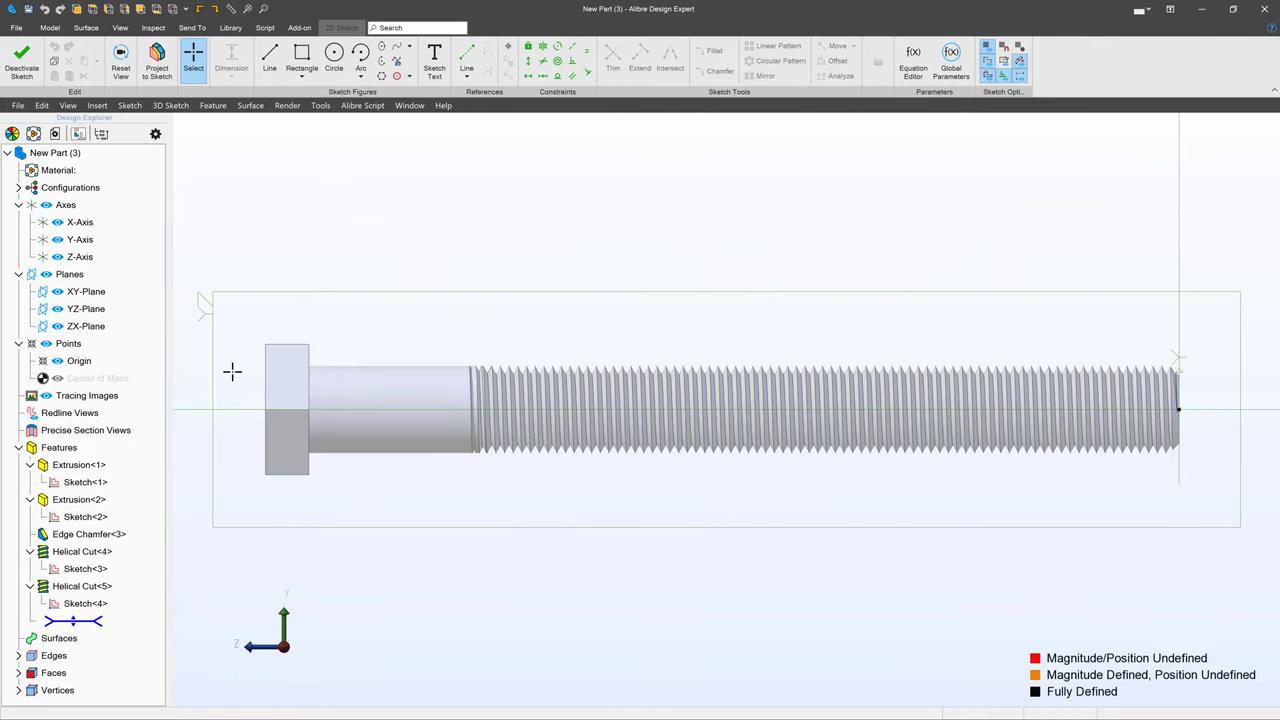
pyautogui.scroll(5, 245, 368)
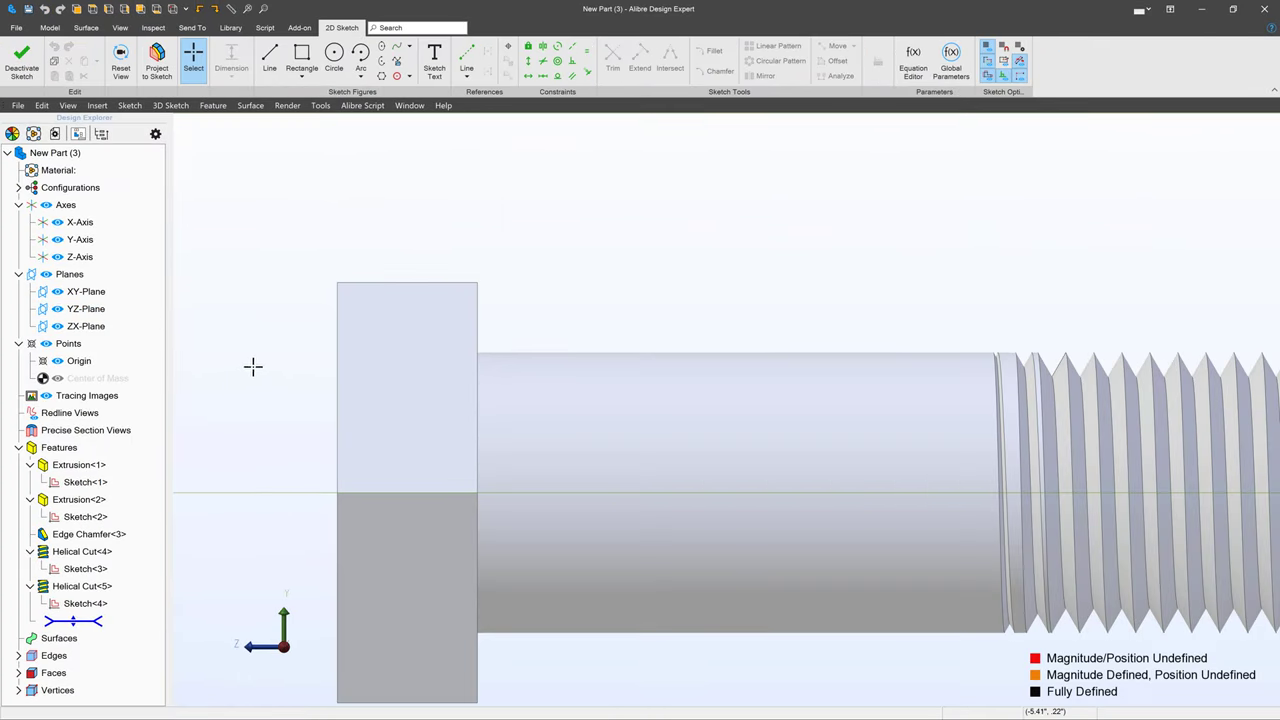
pyautogui.click(396, 49)
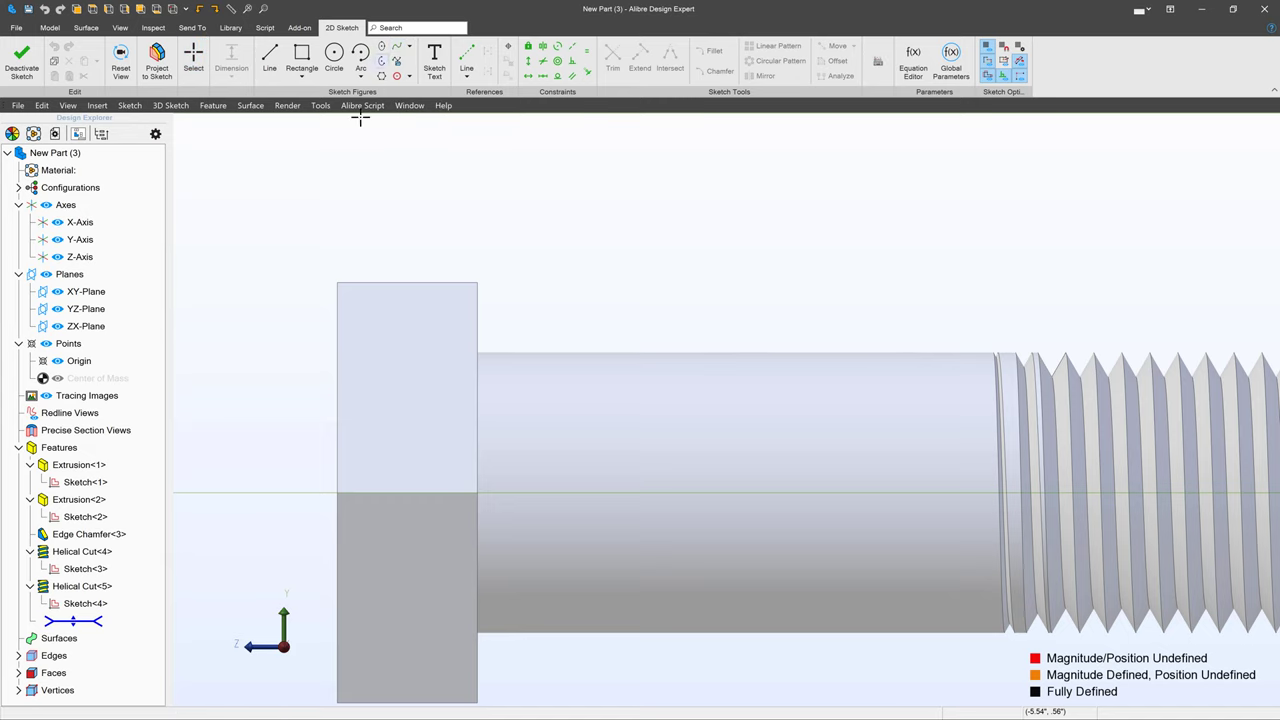
pyautogui.click(302, 404)
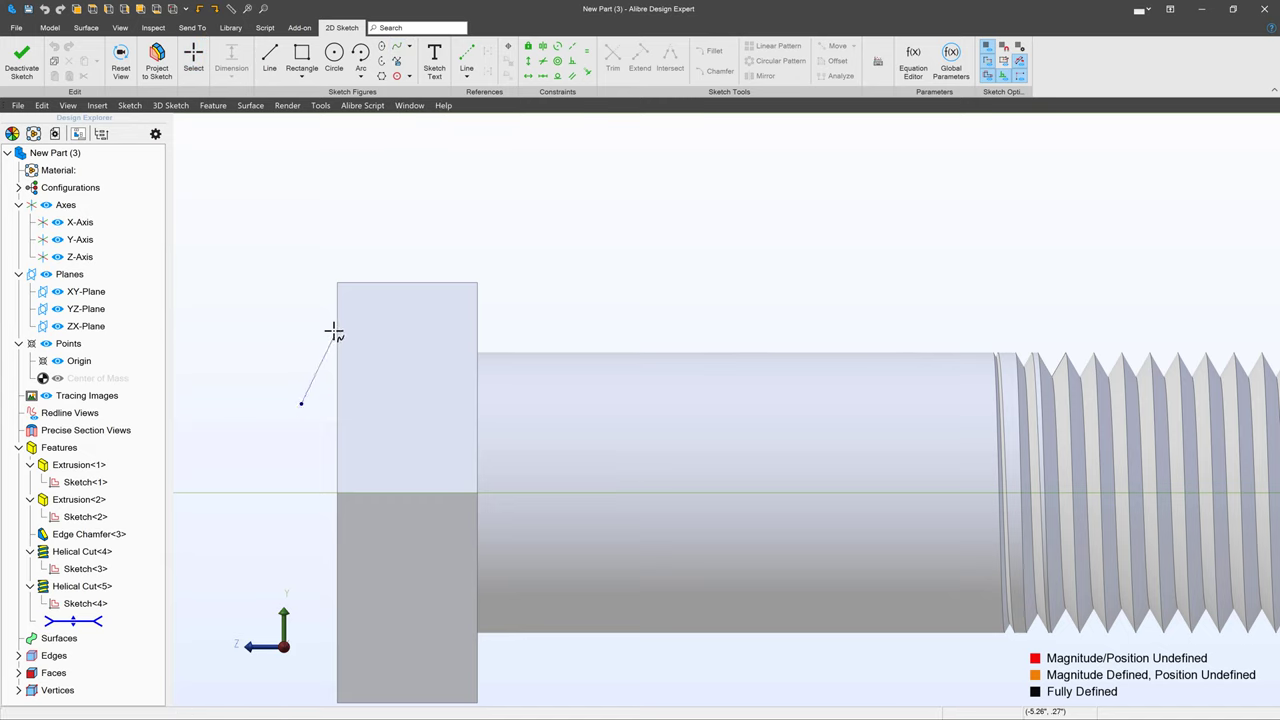
# Finish the spline and close the profile with a vertical line and a top line, then exit the sketch
pyautogui.doubleClick(430, 215)
pyautogui.click(270, 58)
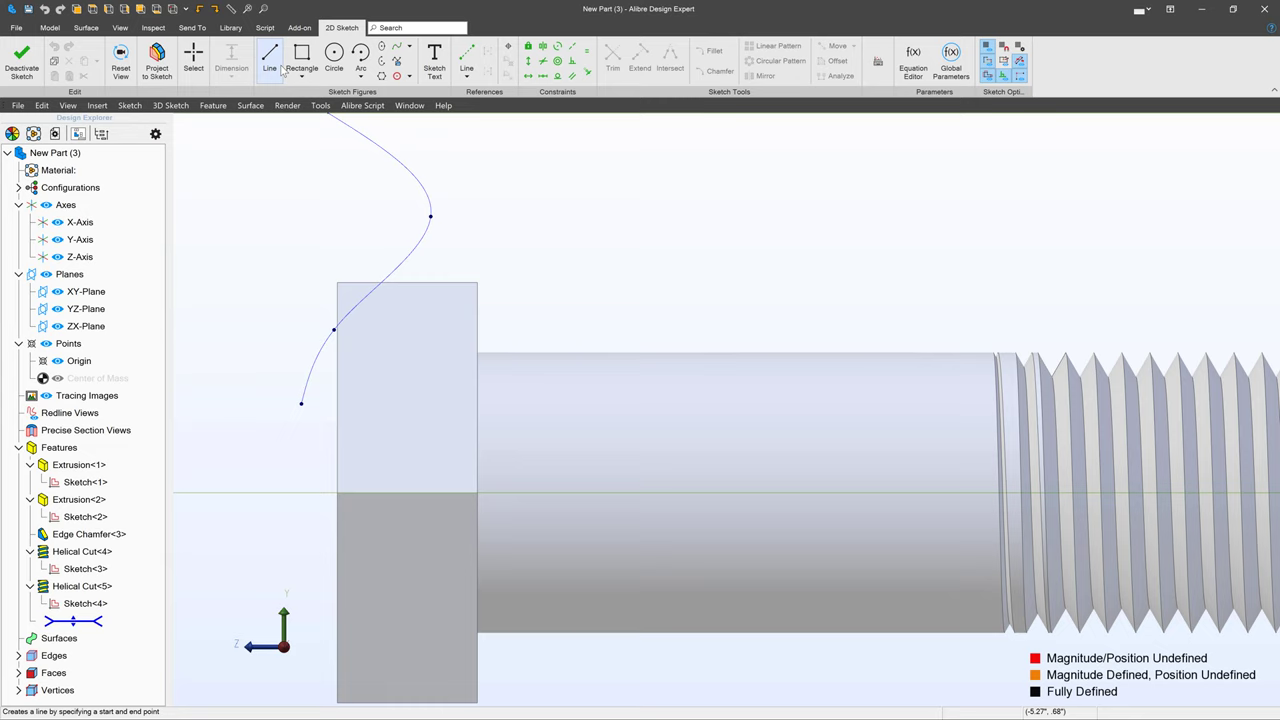
pyautogui.click(300, 402)
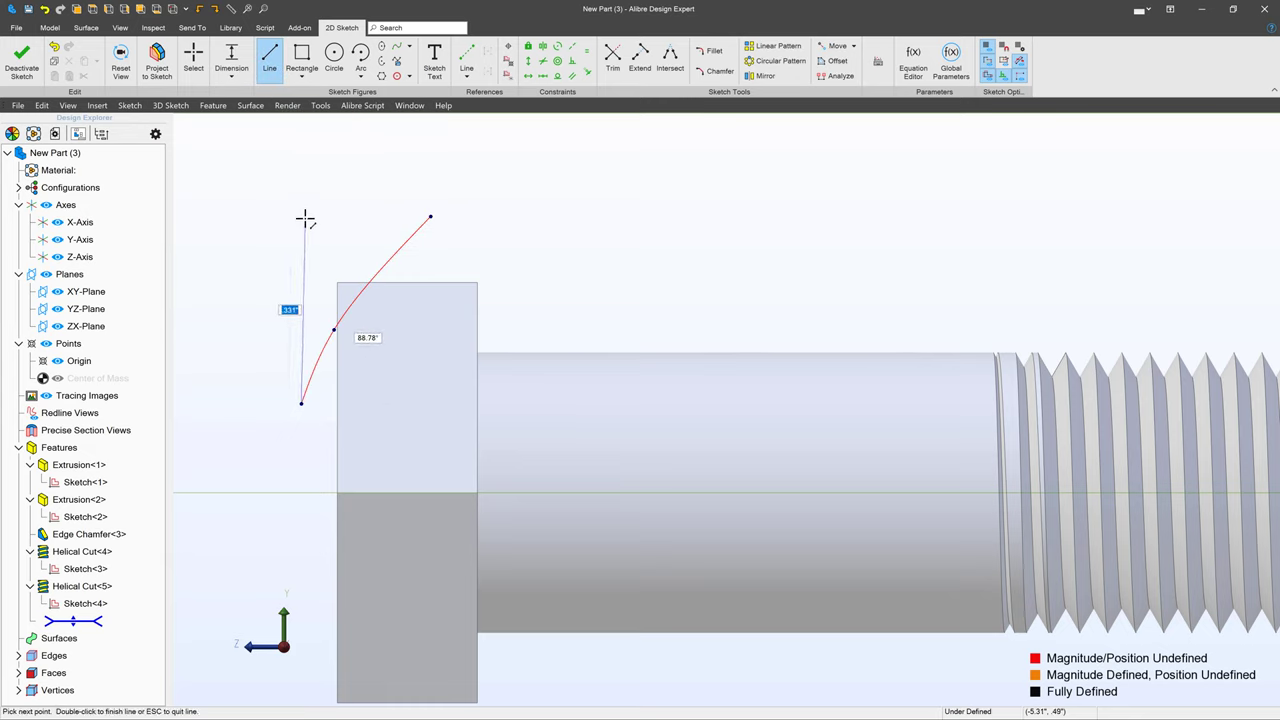
pyautogui.click(305, 213)
pyautogui.doubleClick(430, 216)
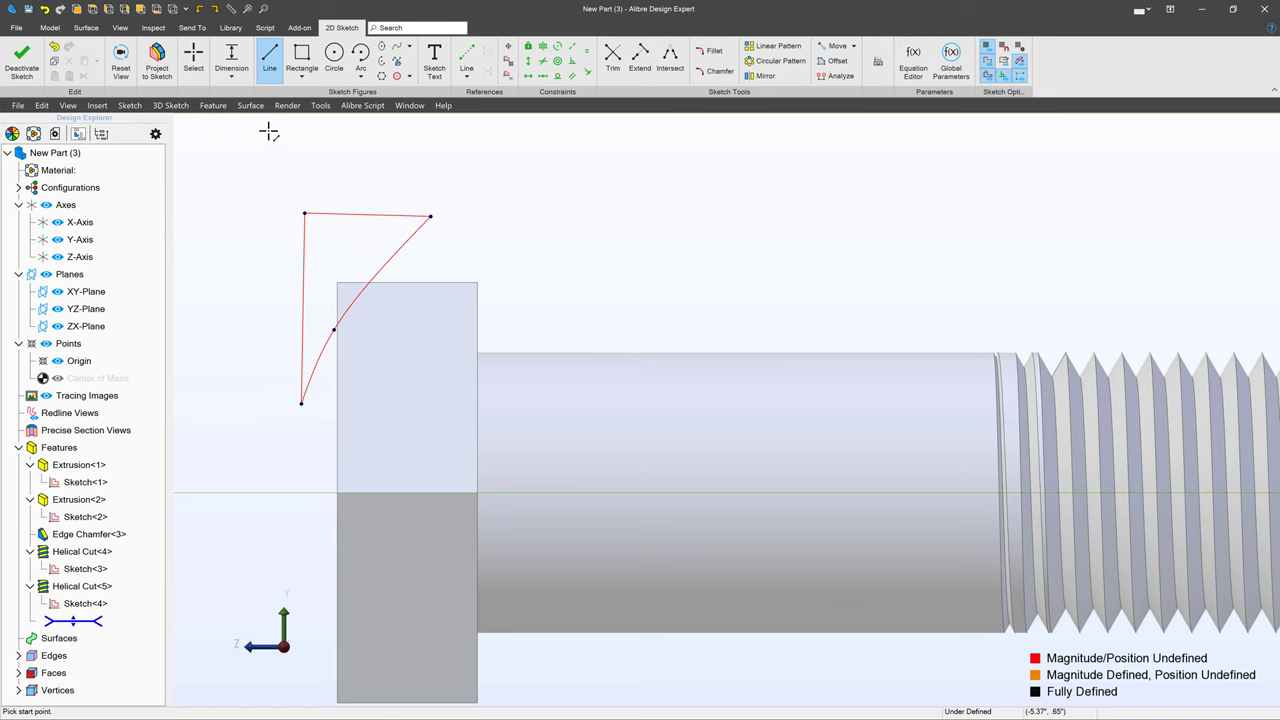
pyautogui.click(194, 58)
pyautogui.click(22, 58)
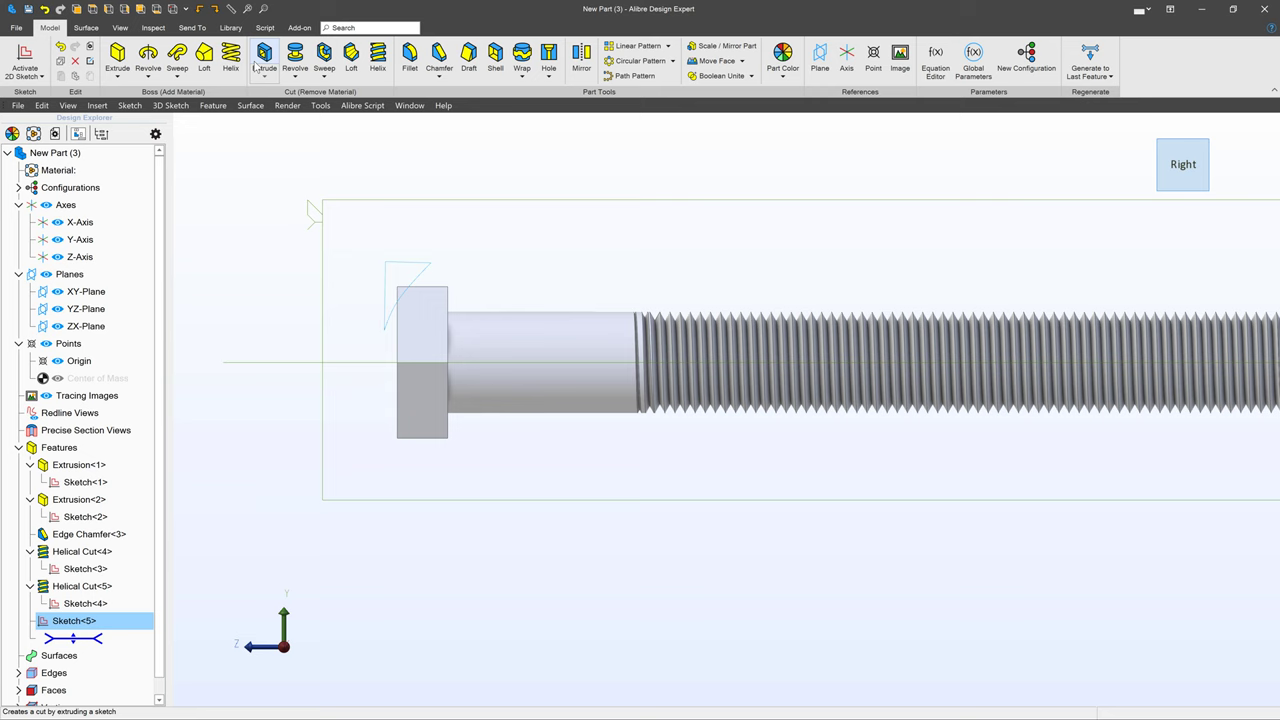
# Revolve-cut the closed profile around the Z-Axis to round the hex head
pyautogui.click(295, 55)
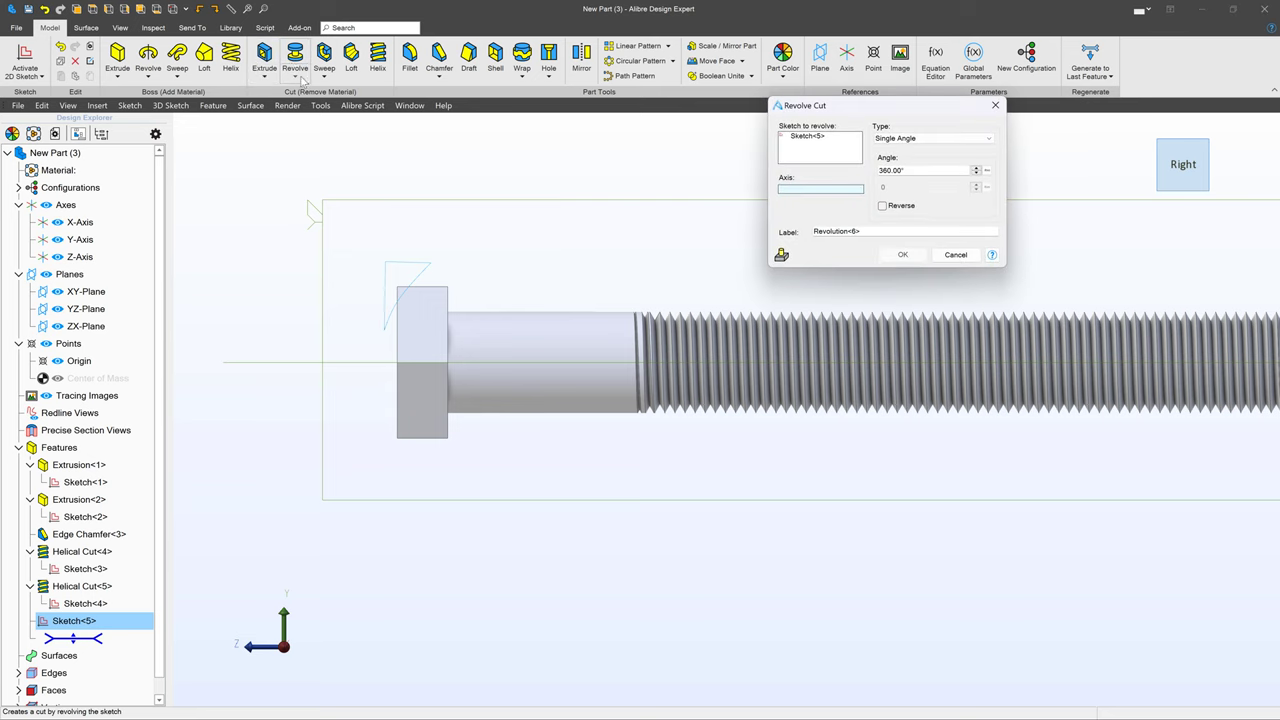
pyautogui.click(341, 366)
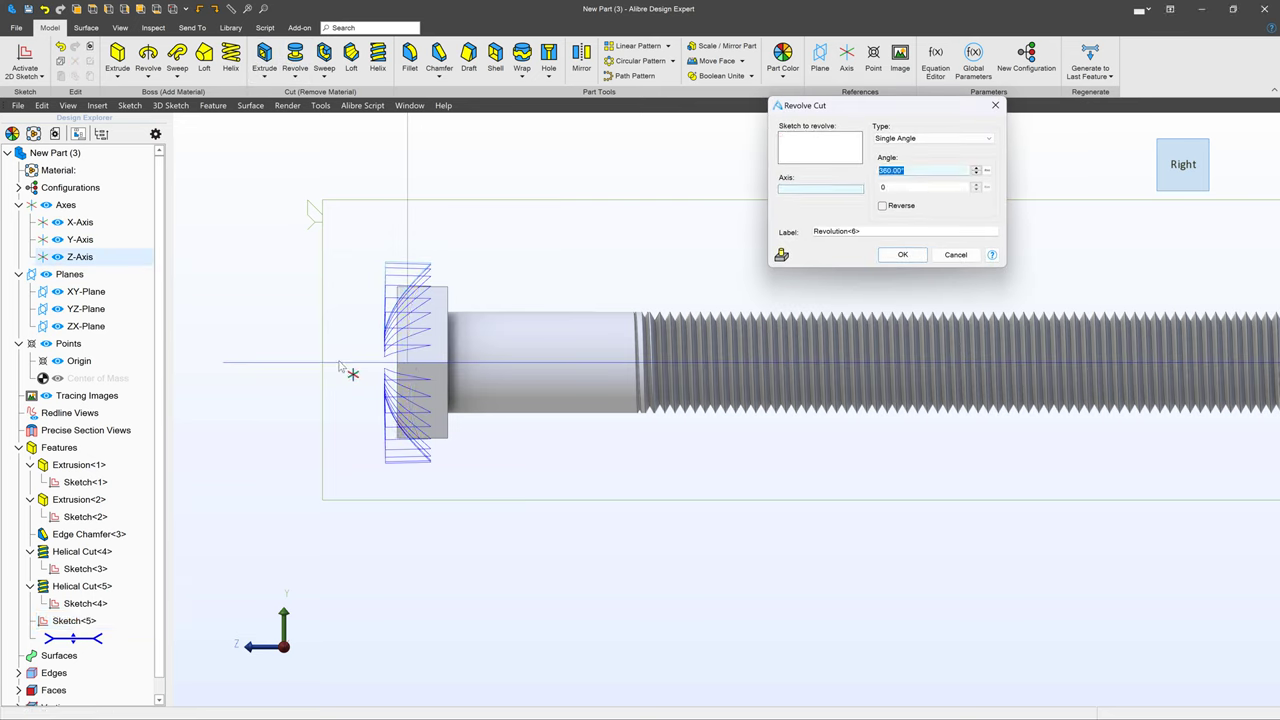
pyautogui.click(902, 254)
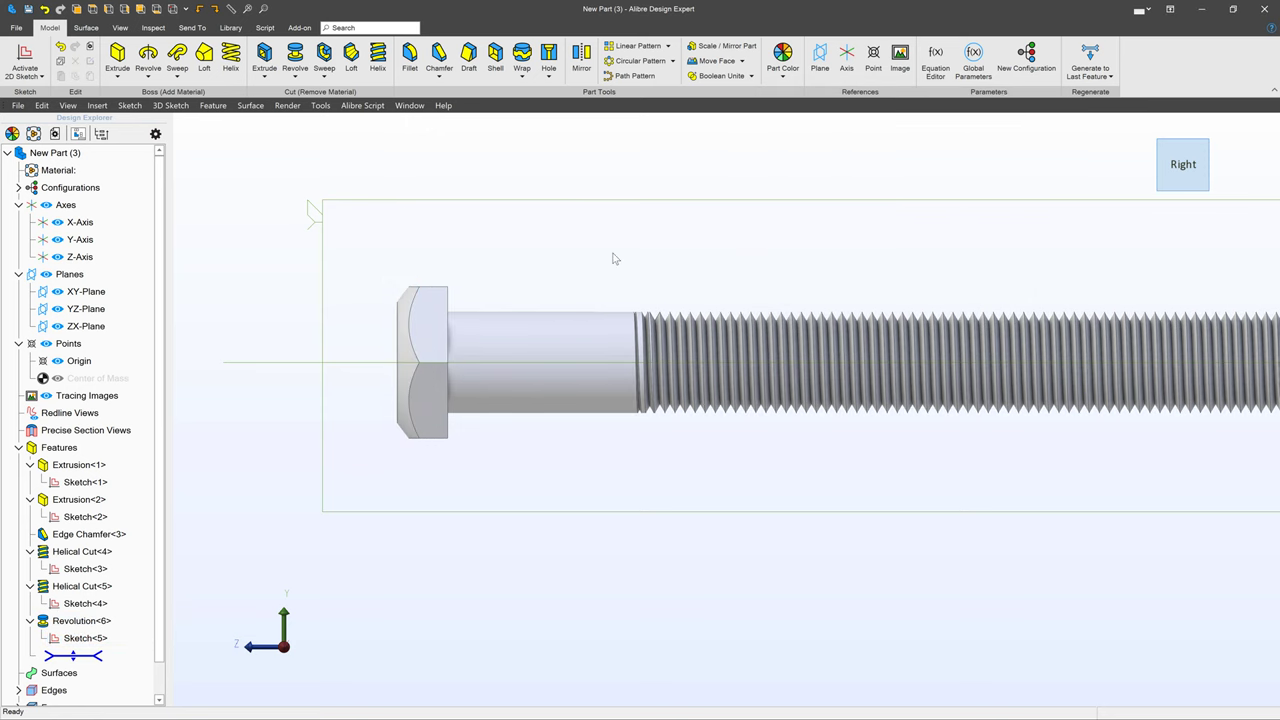
pyautogui.moveTo(611, 257); pyautogui.dragTo(641, 297, button='middle')
pyautogui.scroll(3, 744, 198)
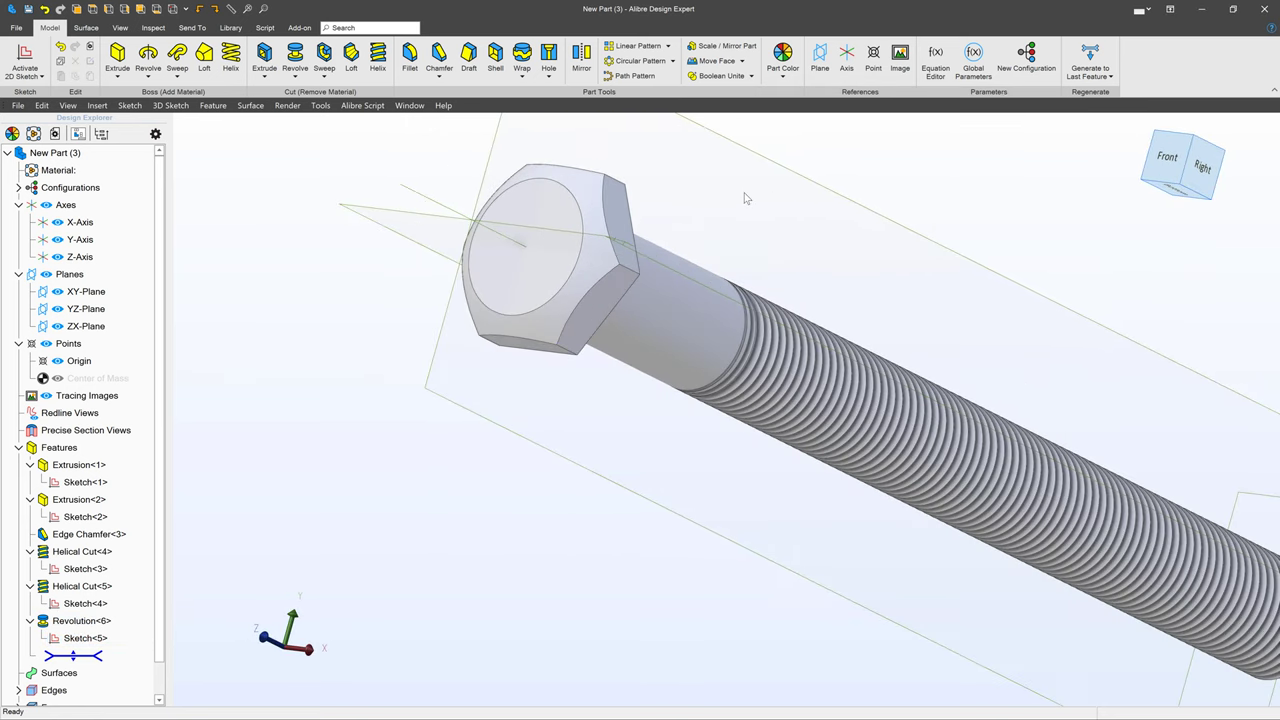
pyautogui.click(580, 291)
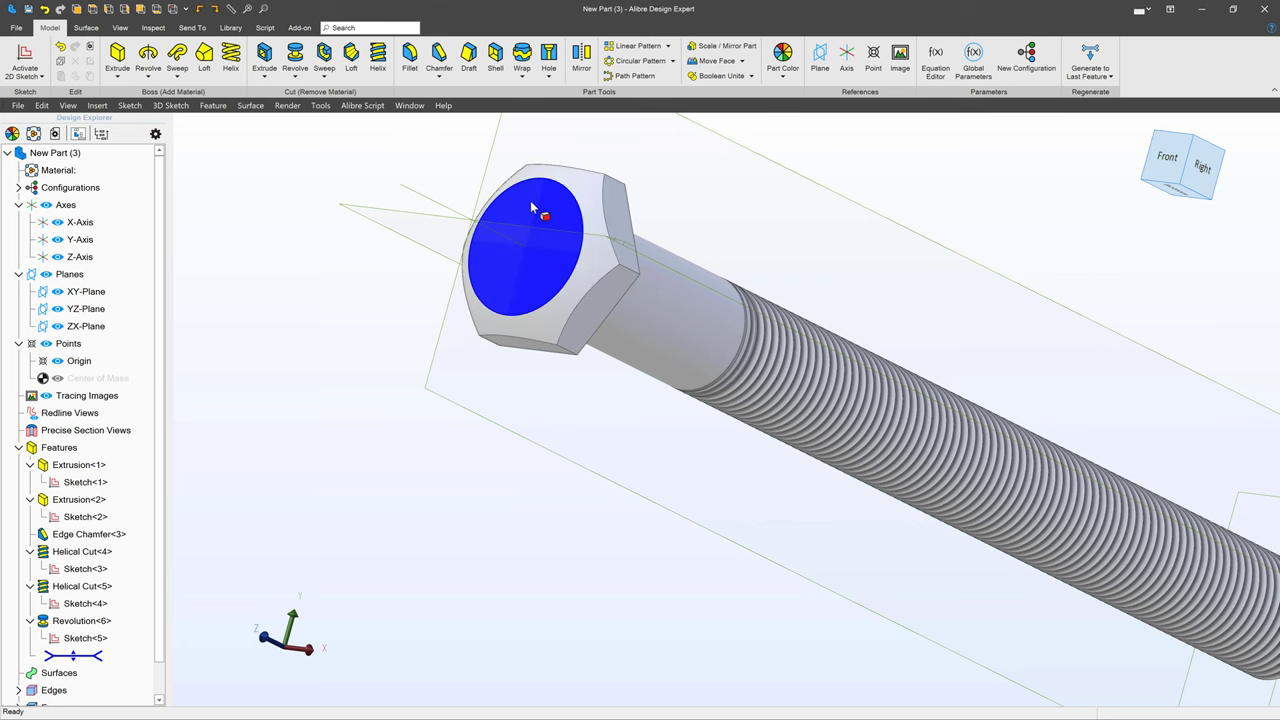
pyautogui.scroll(-5, 533, 208)
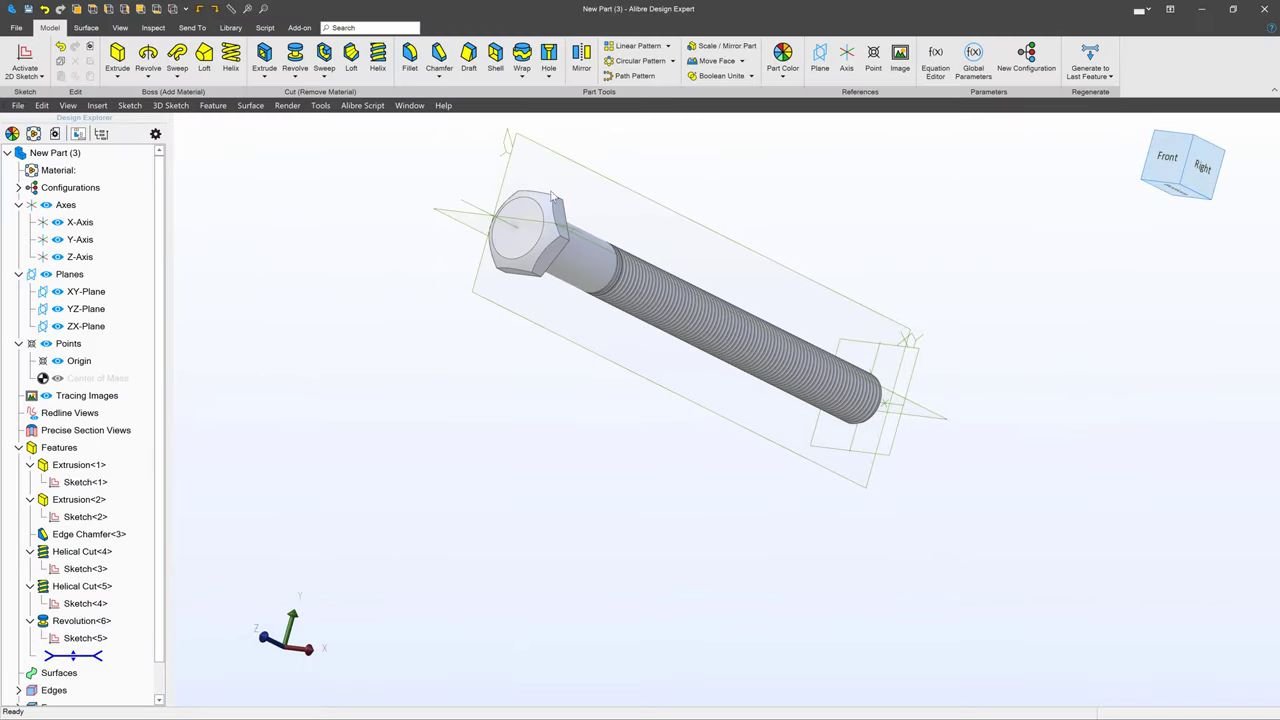
pyautogui.scroll(5, 555, 207)
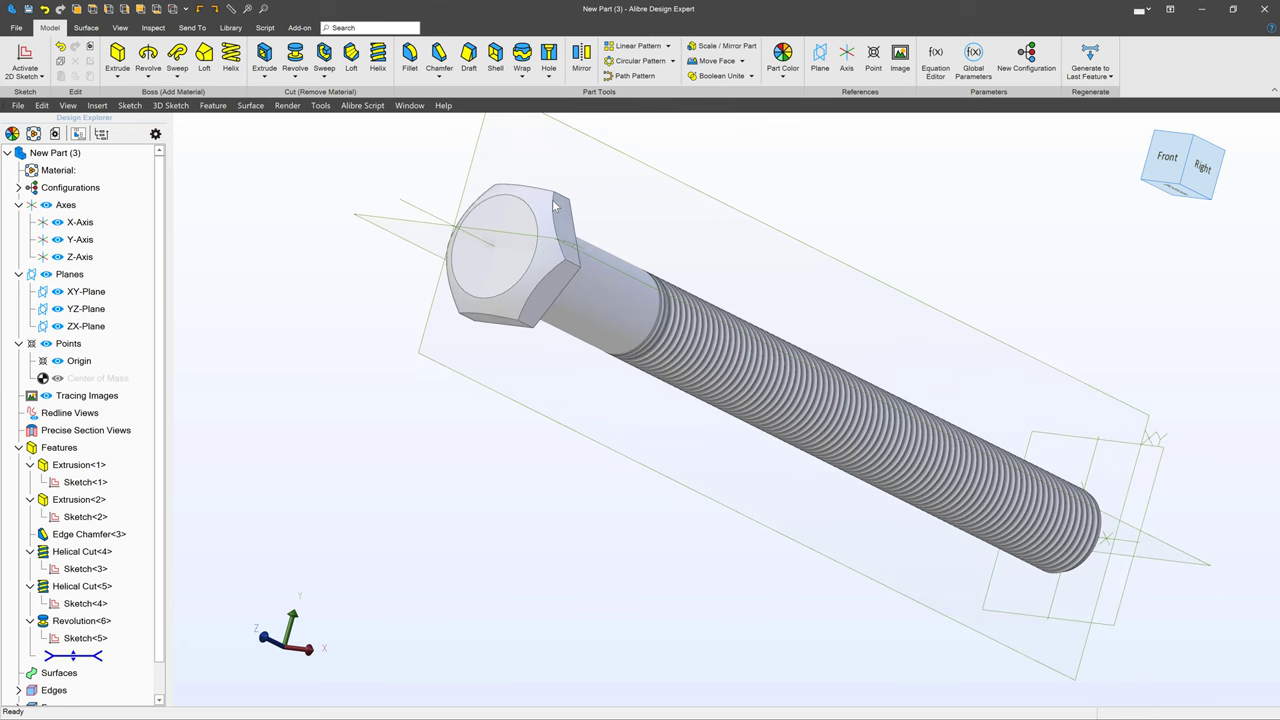
pyautogui.moveTo(670, 242); pyautogui.dragTo(656, 248, button='middle')
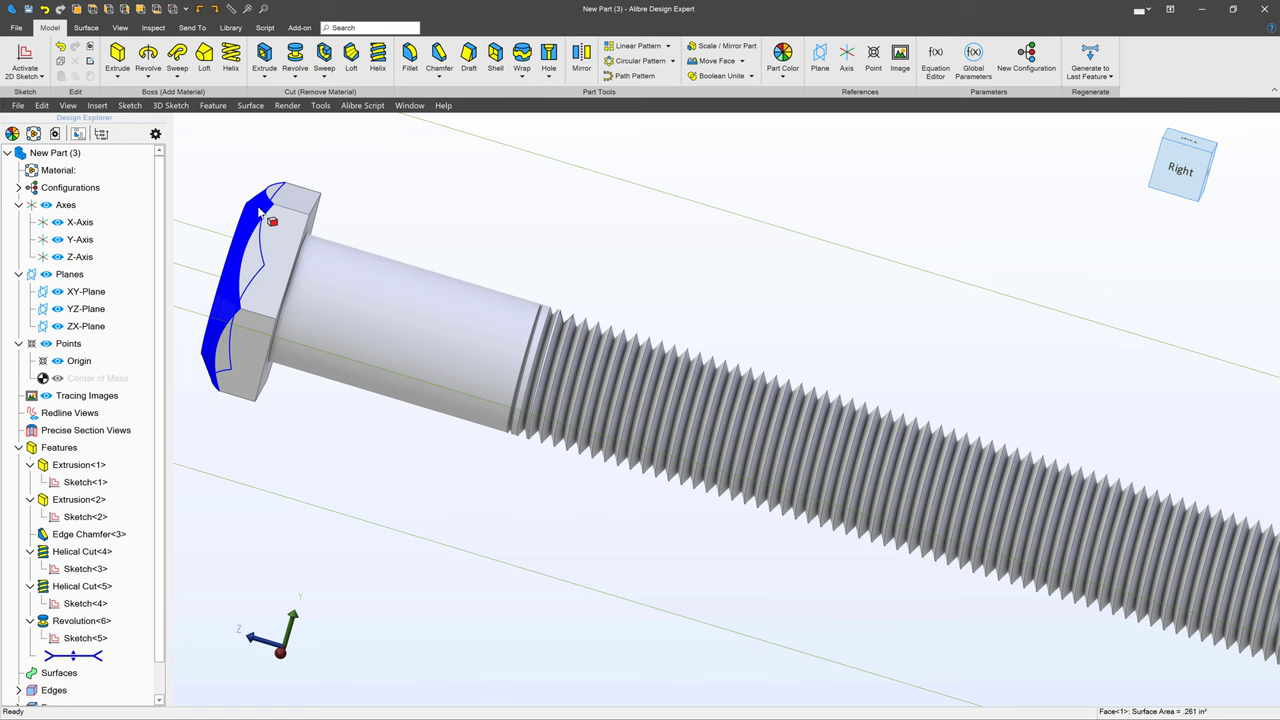
pyautogui.scroll(-3, 258, 210)
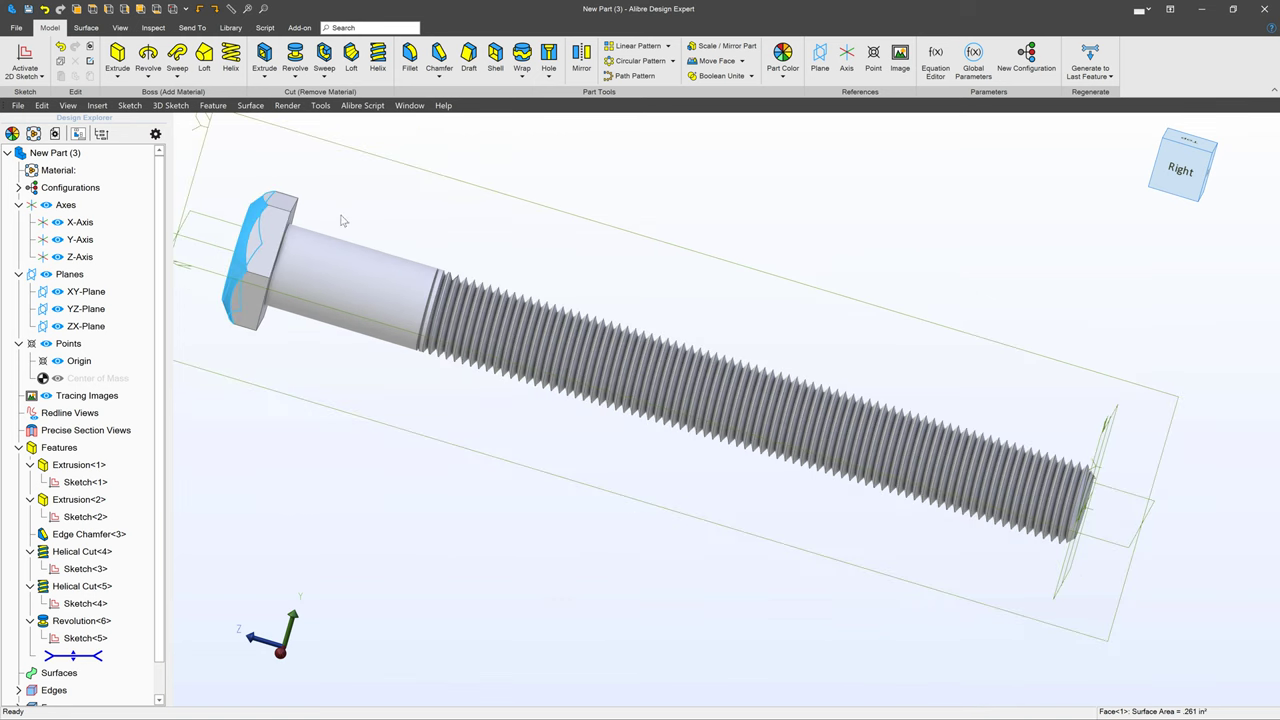
pyautogui.moveTo(503, 262); pyautogui.dragTo(503, 263, button='middle')
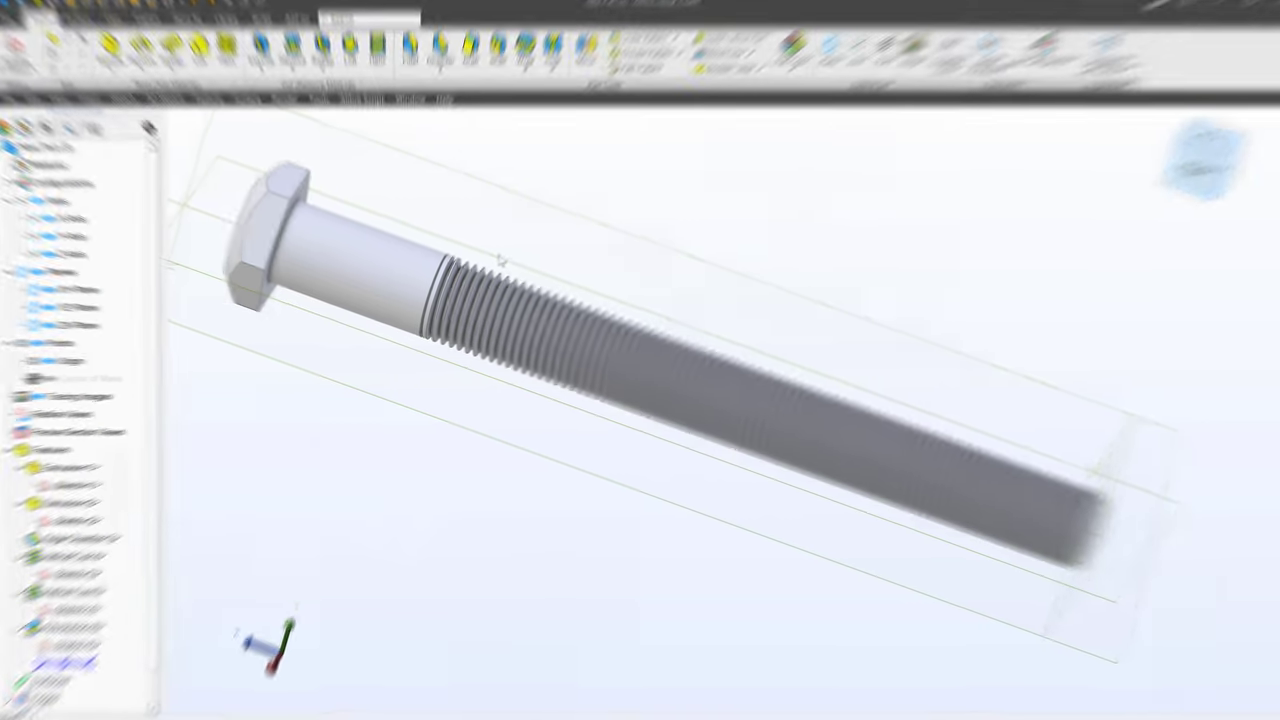